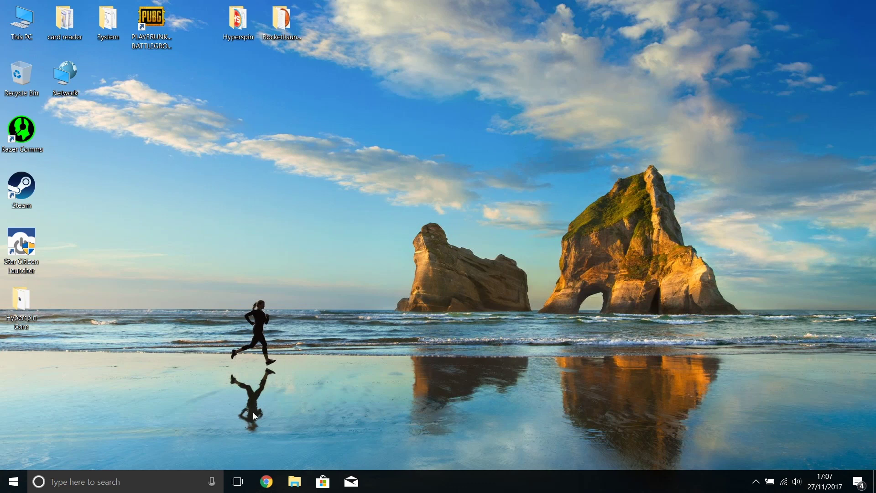
Search Google for 'mame download' and open MAMEDEV.org's 'MAME | Latest MAME Release' page.
click(267, 482)
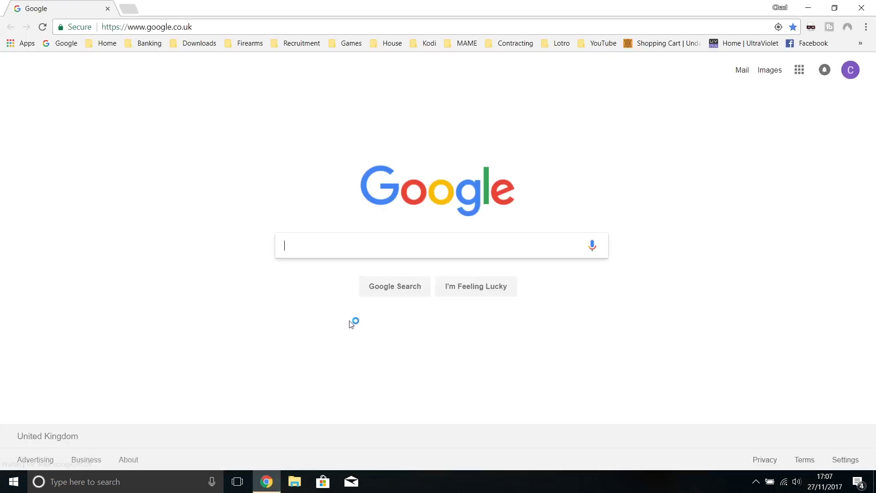
text(mame down)
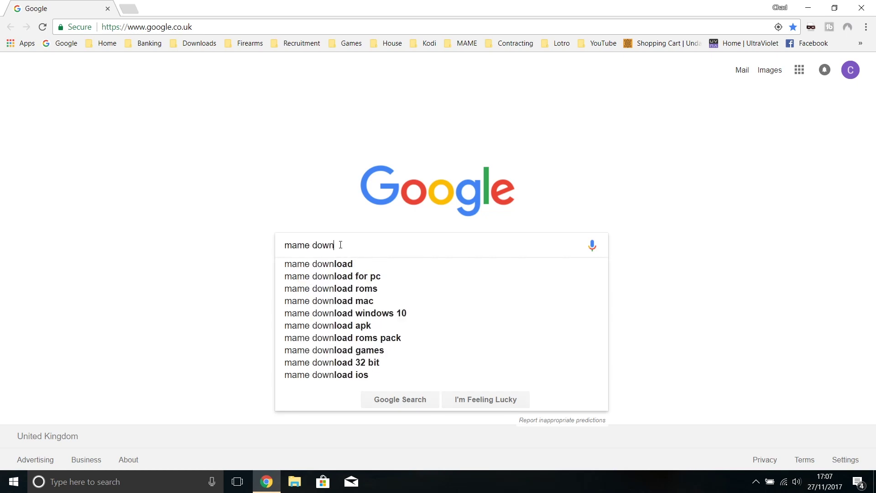
text(load)
key(Return)
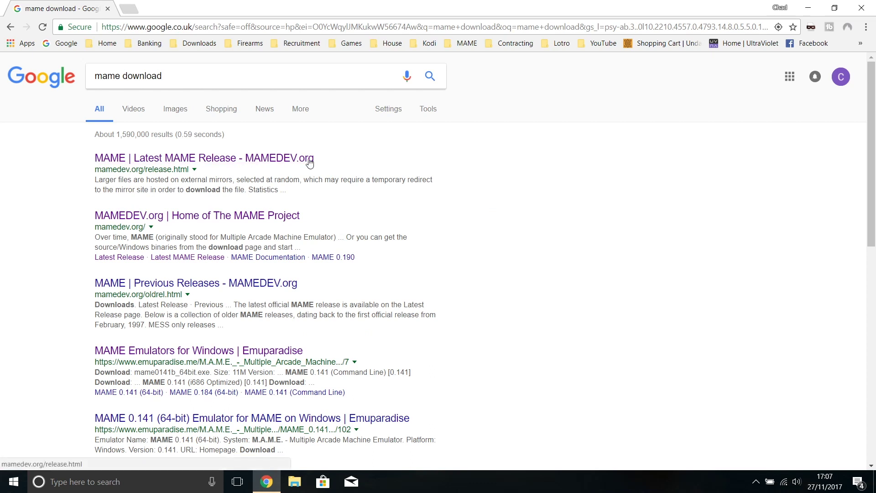
click(265, 158)
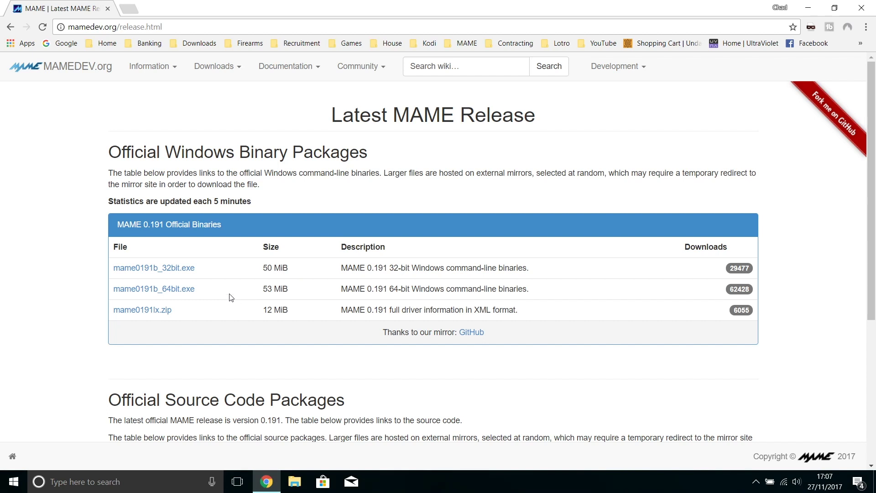
Save mame0191b_64bit.exe into Desktop\Hyperspin Core, then close Chrome.
click(156, 289)
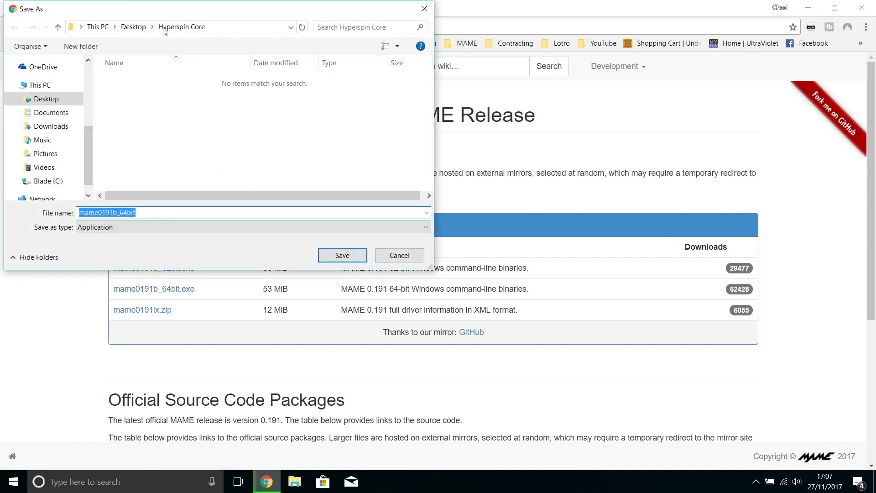
click(134, 27)
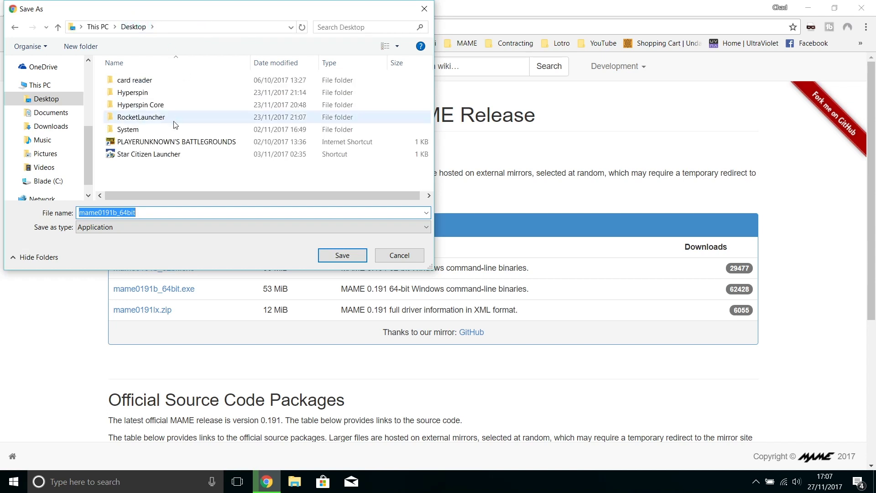
double_click(155, 106)
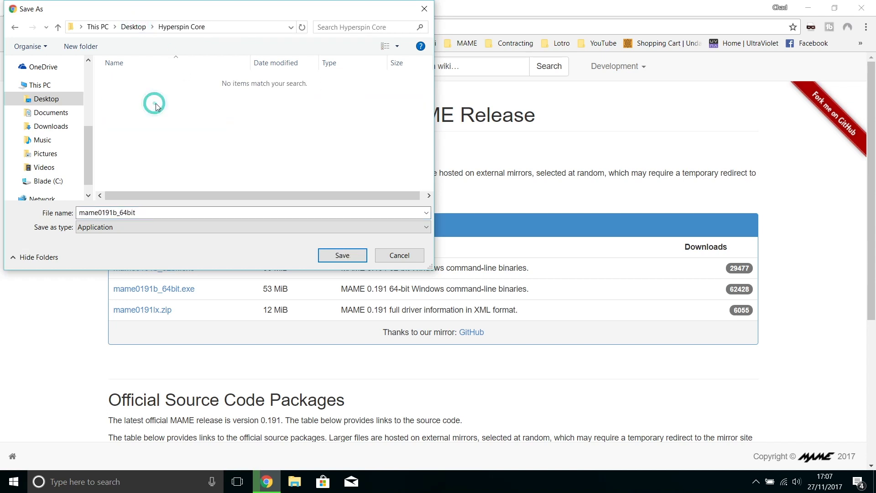
click(343, 255)
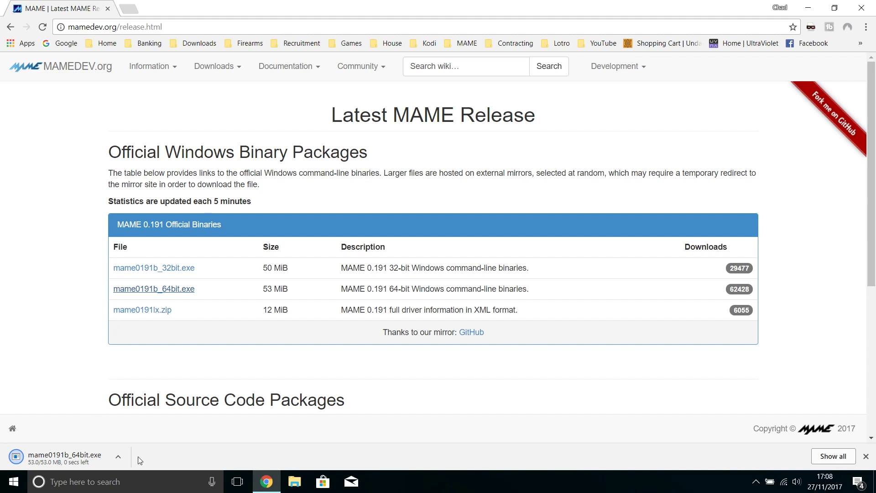
click(861, 7)
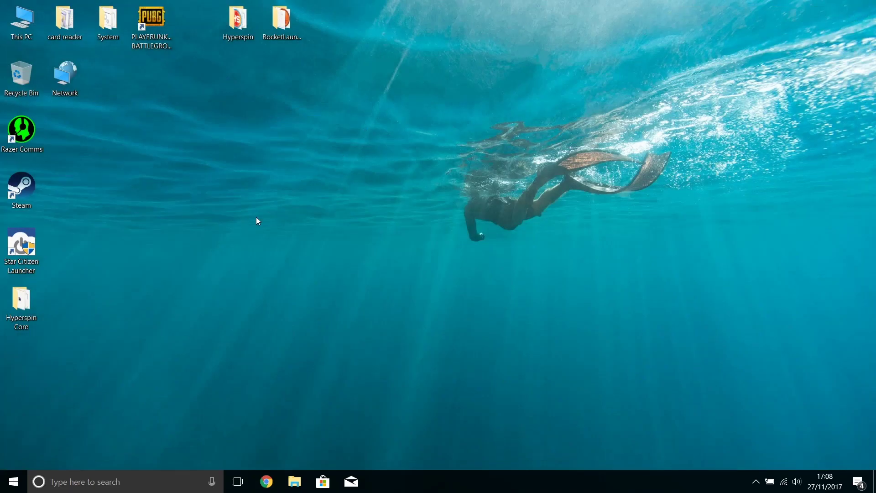
Create a new folder named MAME inside Hyperspin\Emulators.
double_click(239, 23)
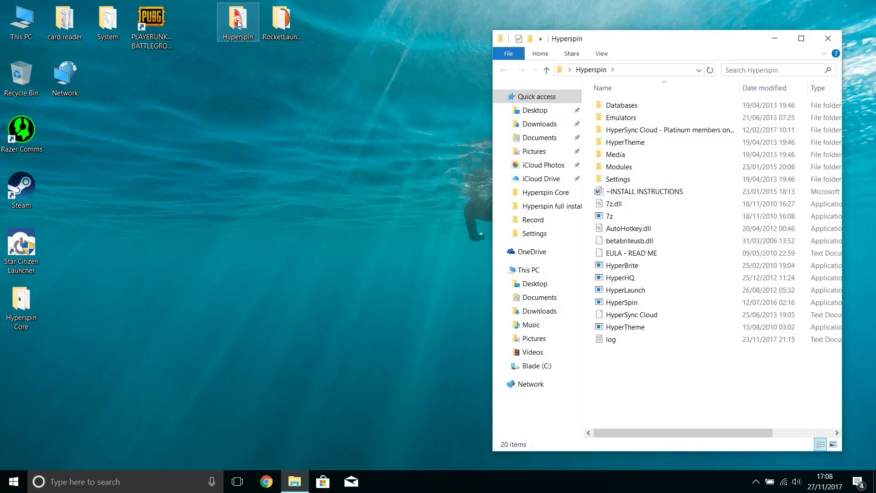
double_click(635, 118)
right_click(617, 139)
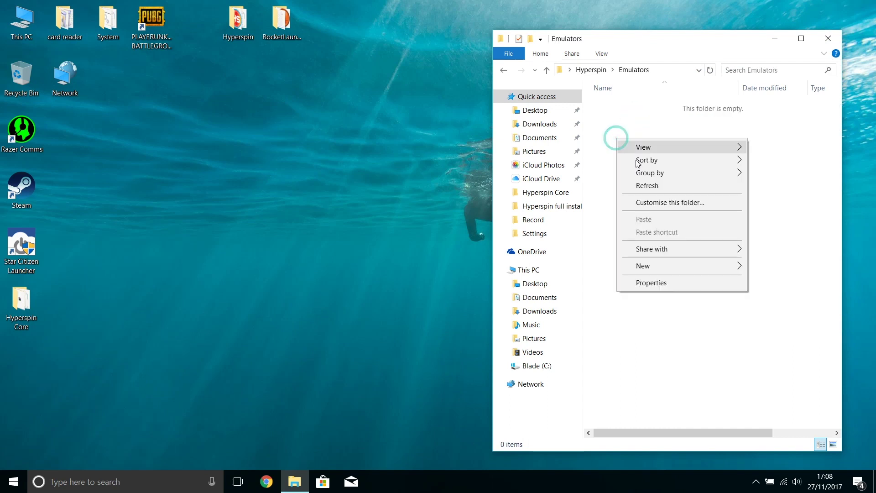
mouse_move(687, 269)
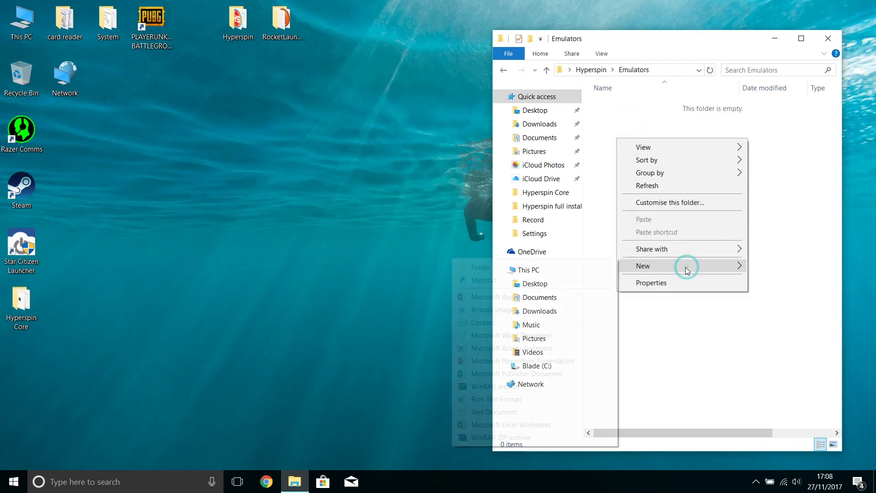
click(583, 267)
text(MAME)
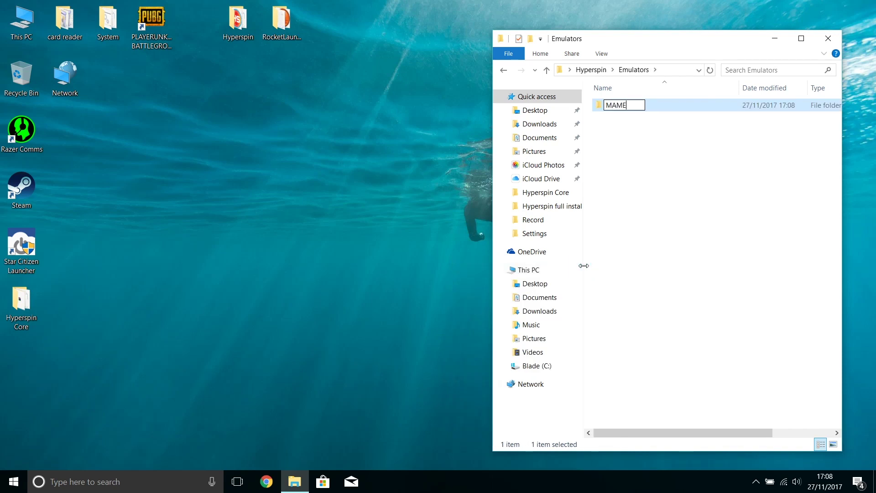
key(Return)
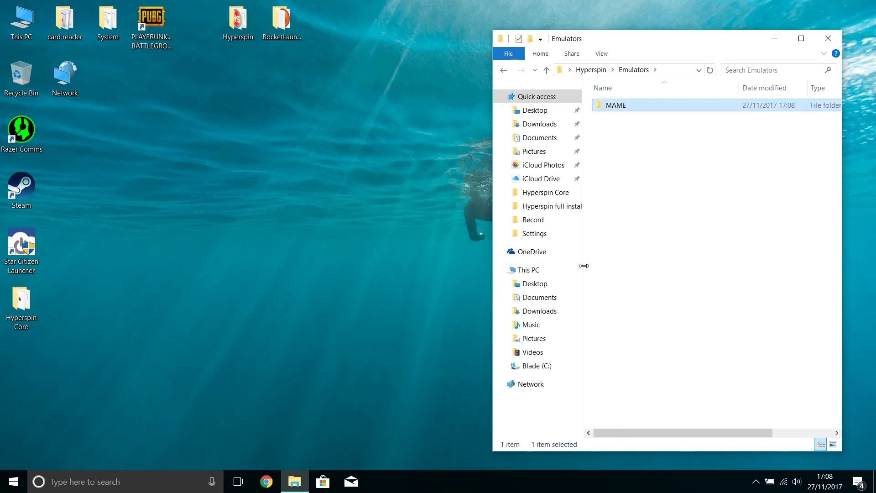
Rename the MAME folder to MAME0191b and move mame0191b_64bit into it from Hyperspin Core.
double_click(30, 310)
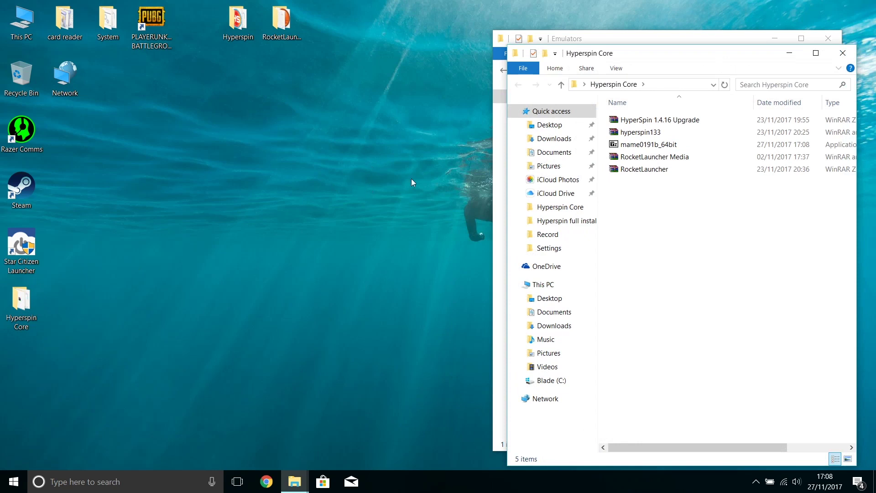
drag(687, 63, 240, 42)
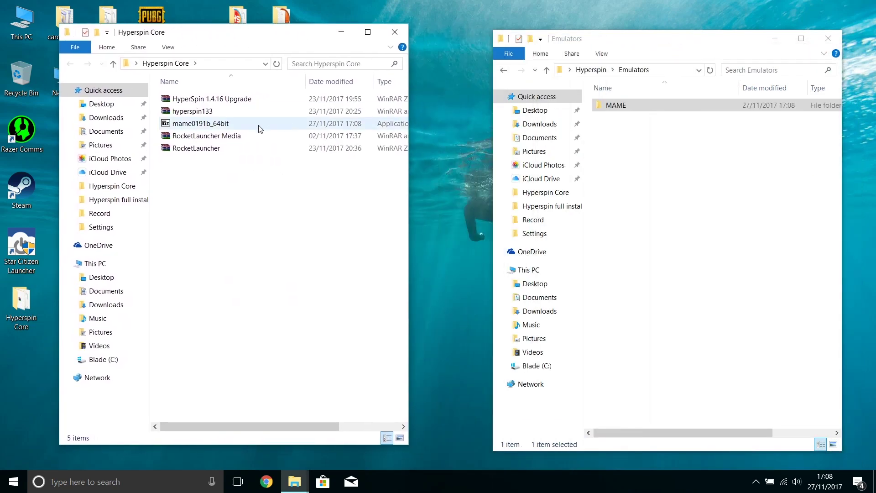
right_click(623, 105)
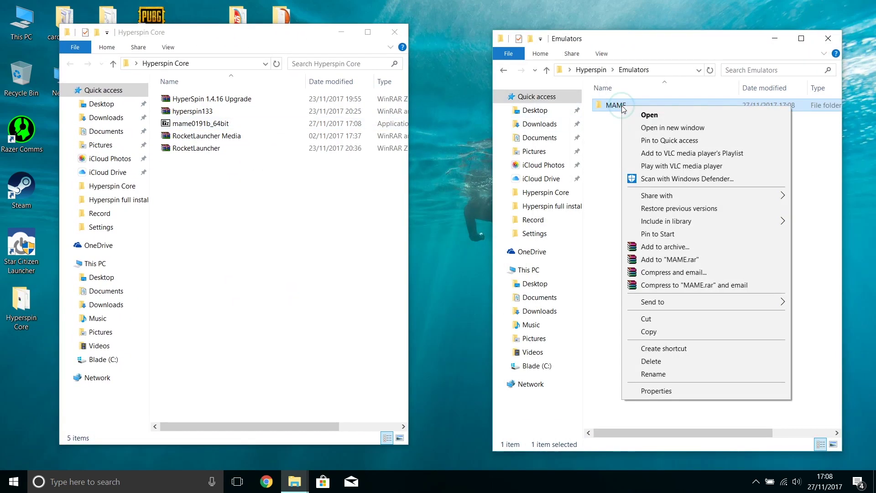
click(667, 373)
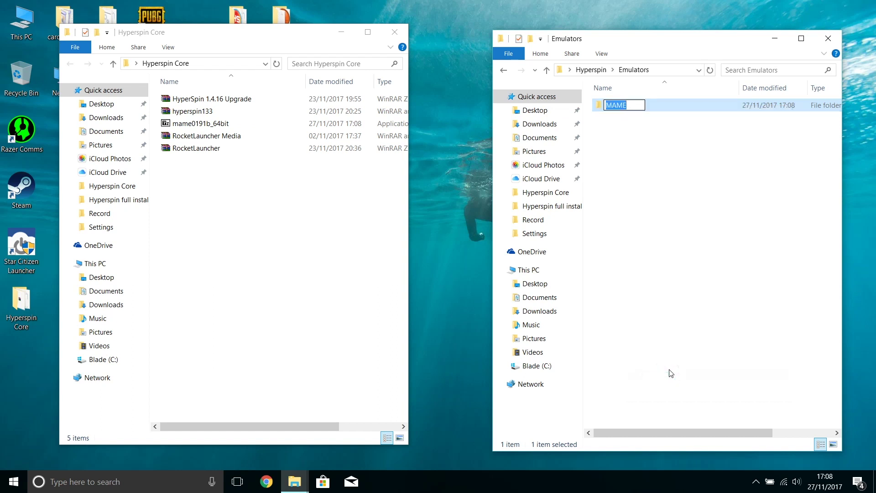
text(0191b)
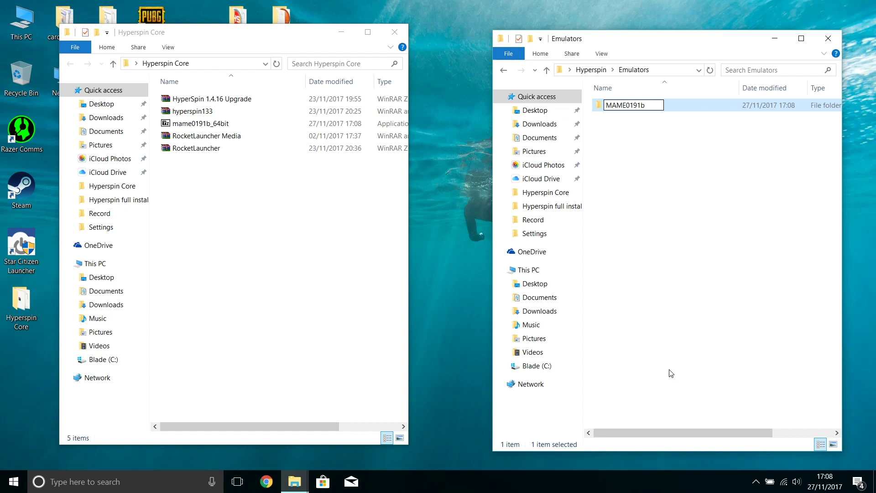
key(Return)
double_click(631, 105)
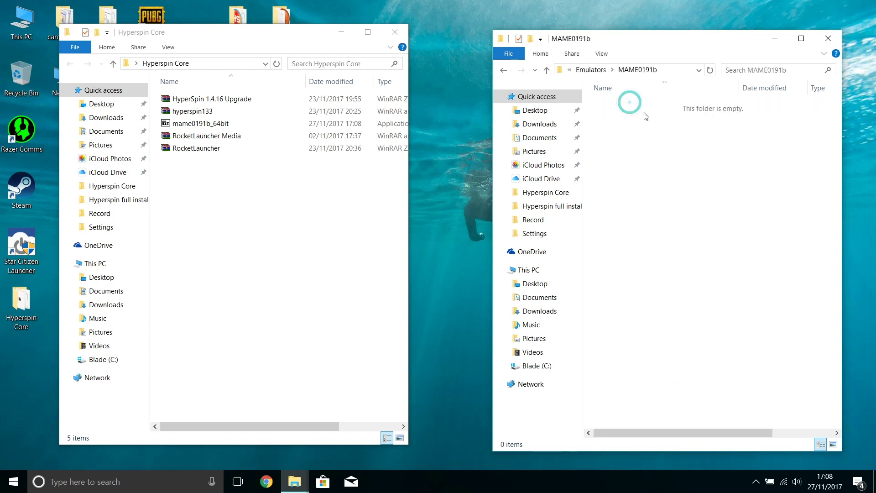
drag(200, 129, 685, 207)
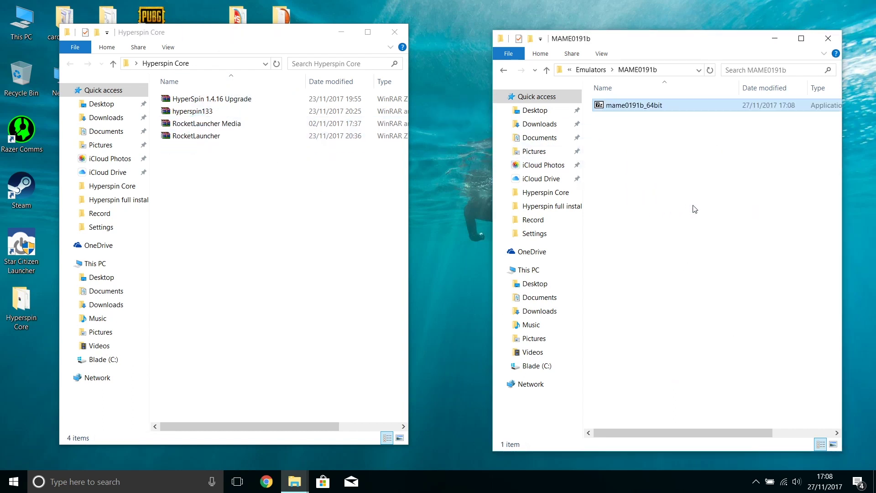
Extract mame0191b_64bit into MAME0191b, move the installer back to Hyperspin Core, and close that window.
double_click(623, 106)
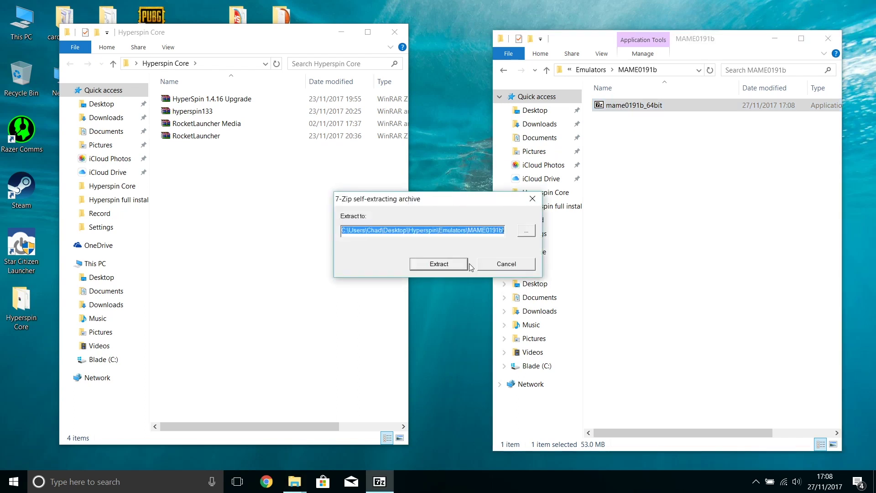
click(436, 266)
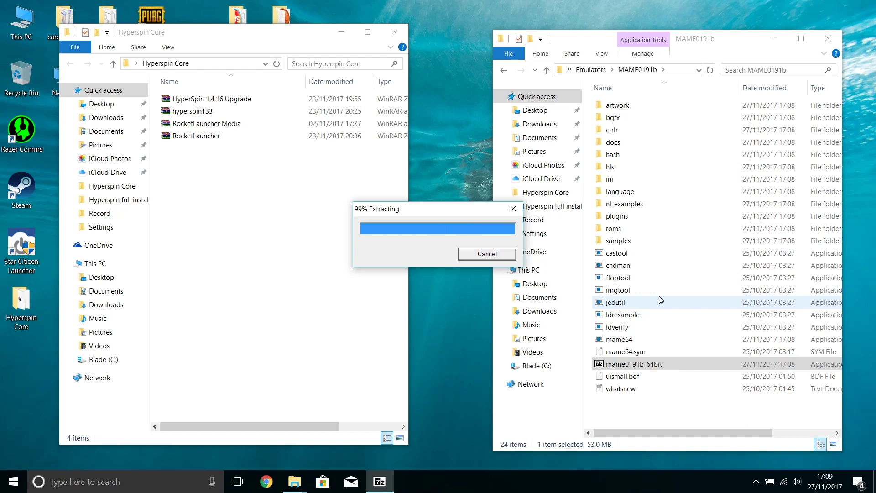
drag(643, 368, 259, 253)
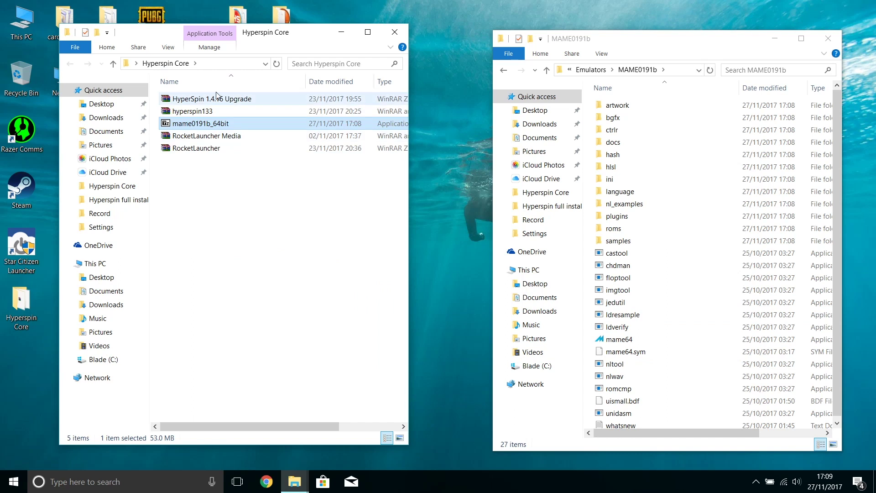
click(395, 32)
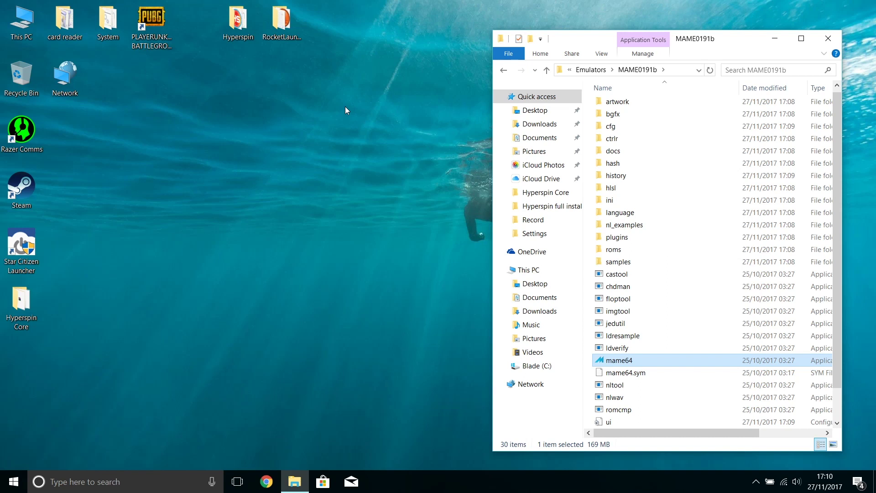
Launch RocketLauncherUI from the RocketLauncher folder and go to its Emulators tab.
double_click(281, 21)
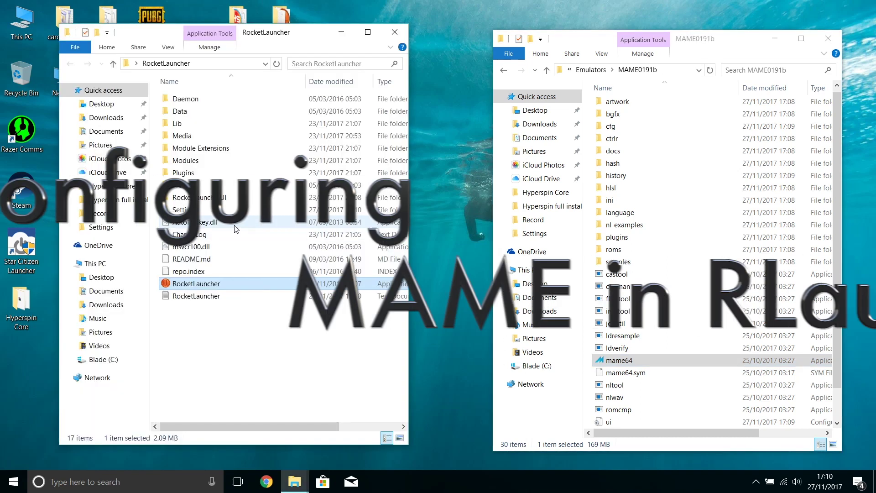
double_click(213, 197)
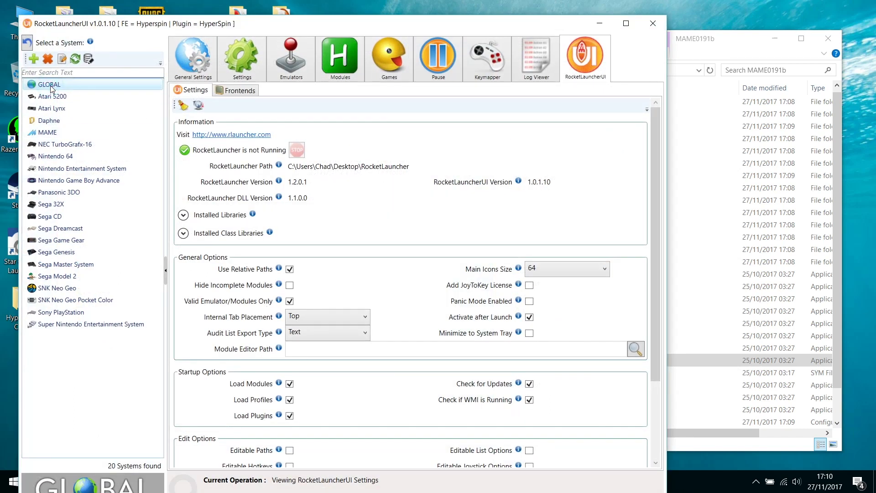
click(238, 92)
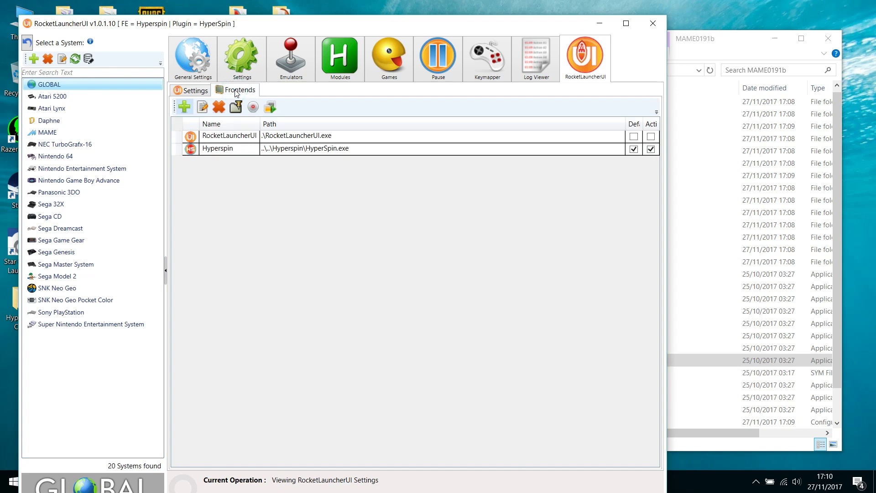
click(195, 93)
click(190, 63)
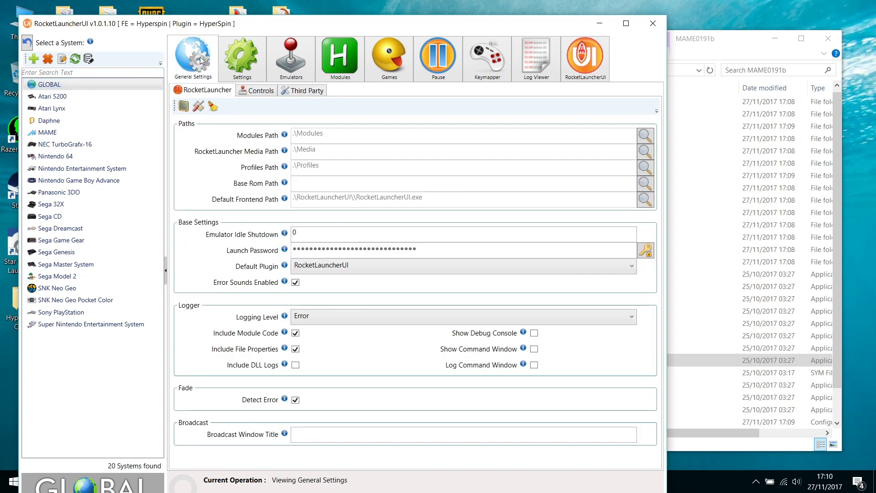
click(398, 57)
click(342, 53)
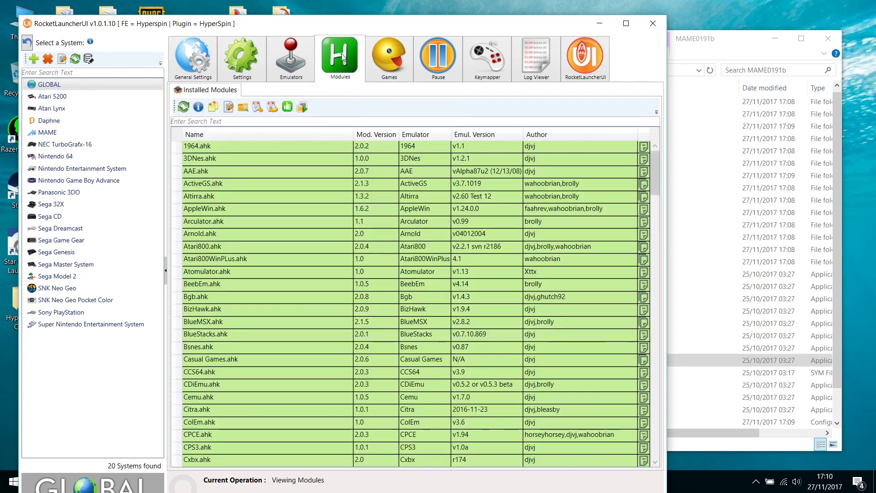
click(289, 52)
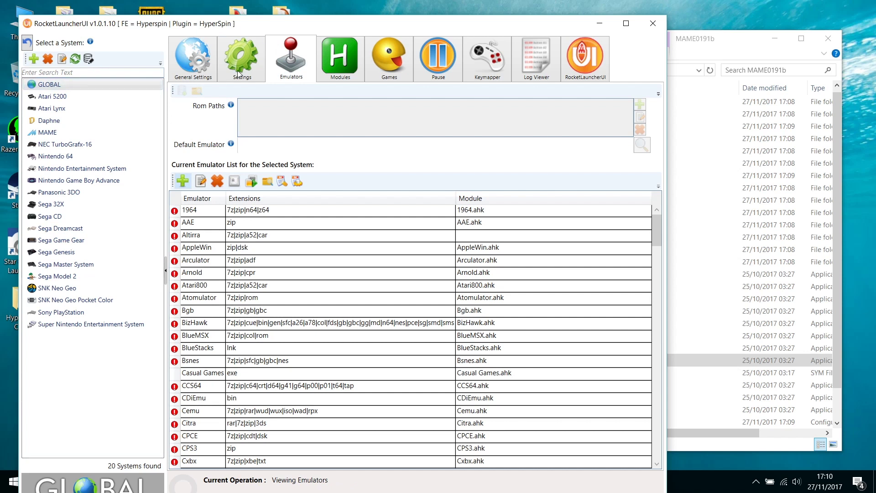
Find the GLOBAL MAME entry flagged with an invalid emulator path and select it.
scroll(230, 324, down, 8)
scroll(230, 324, down, 8)
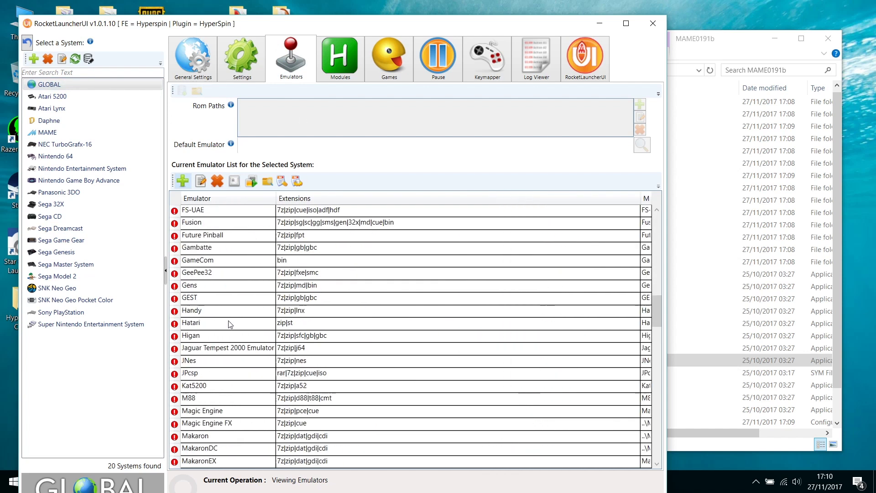
scroll(231, 325, down, 1)
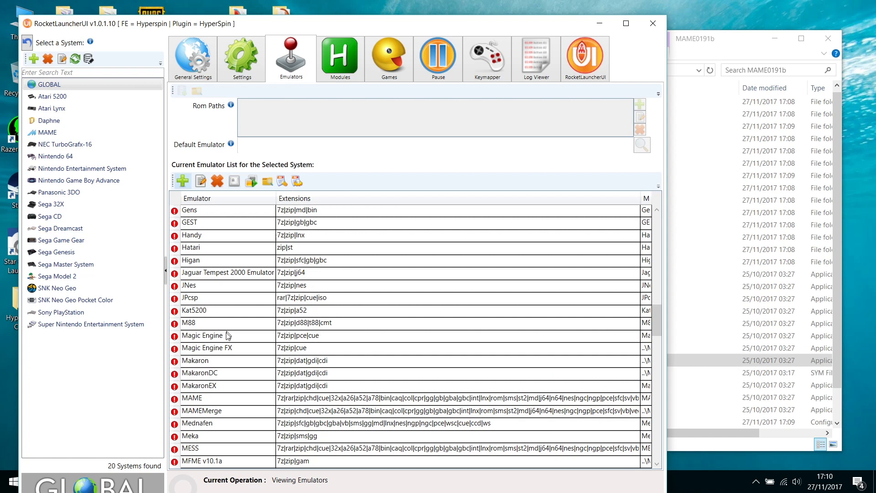
scroll(229, 336, down, 1)
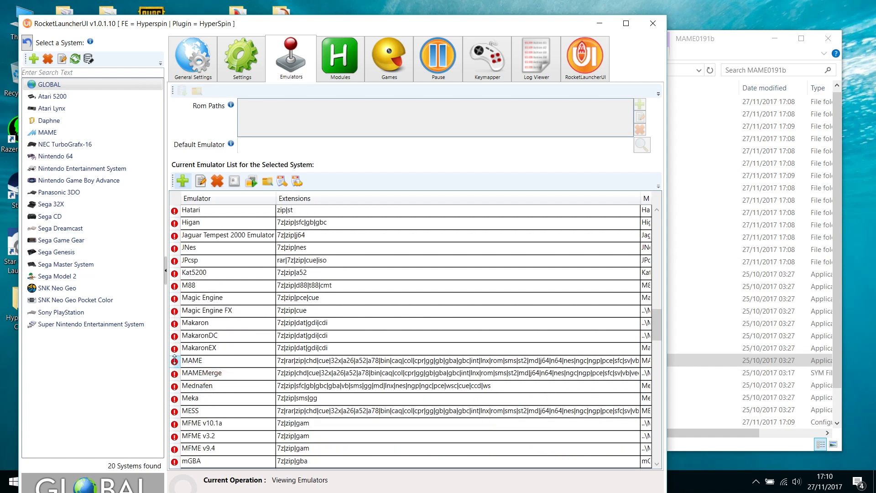
mouse_move(176, 364)
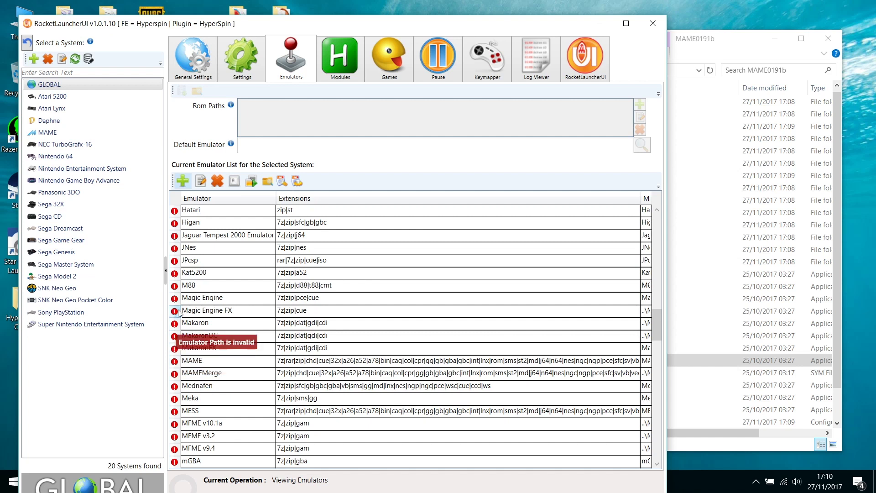
scroll(208, 310, up, 6)
scroll(208, 310, up, 5)
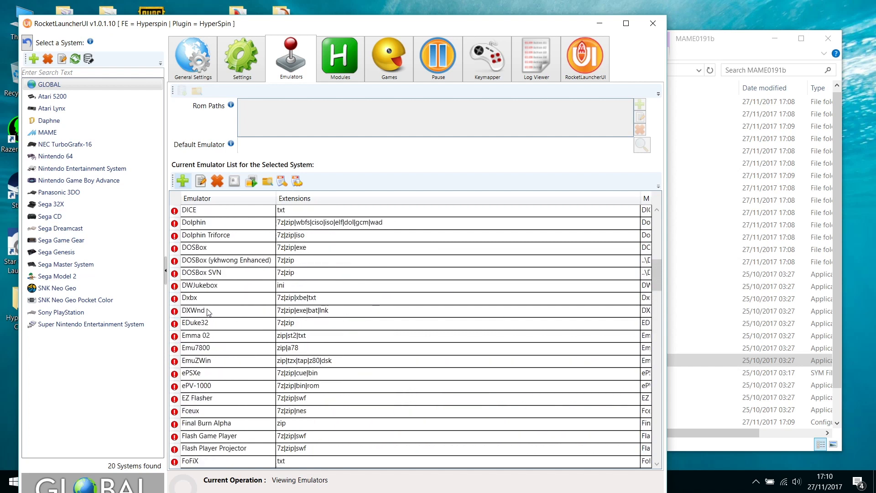
scroll(209, 313, down, 9)
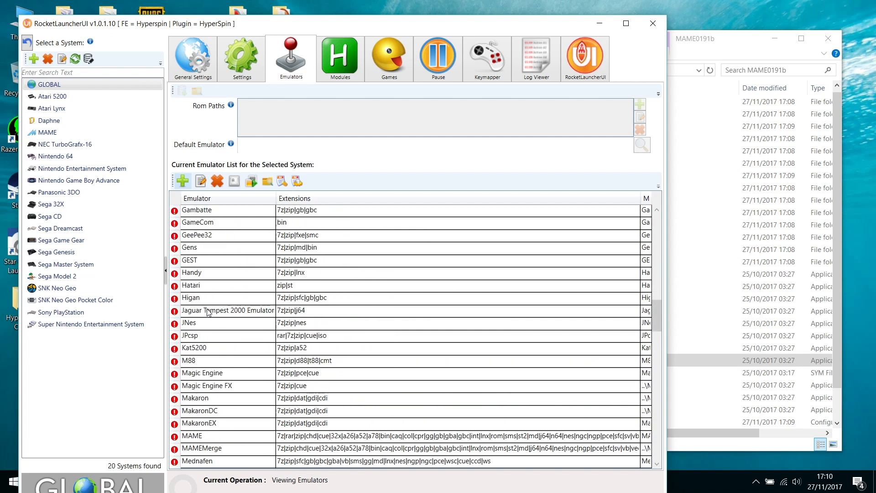
scroll(208, 313, down, 1)
scroll(211, 315, down, 2)
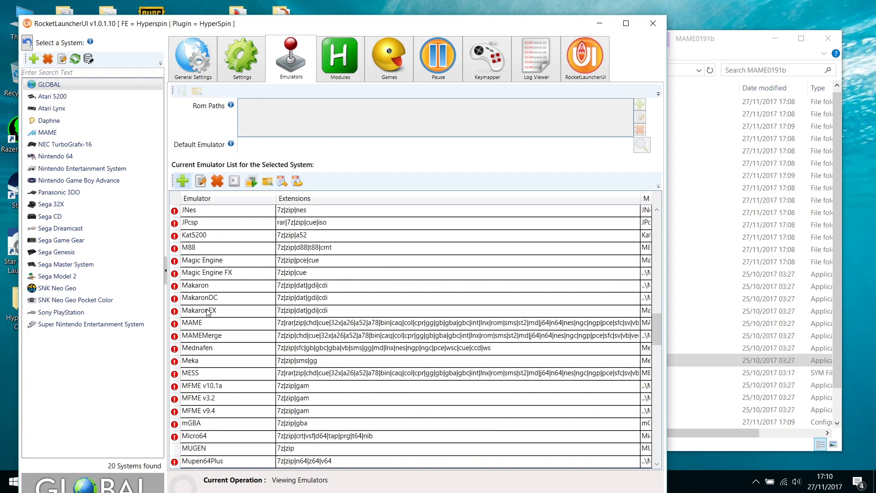
click(188, 325)
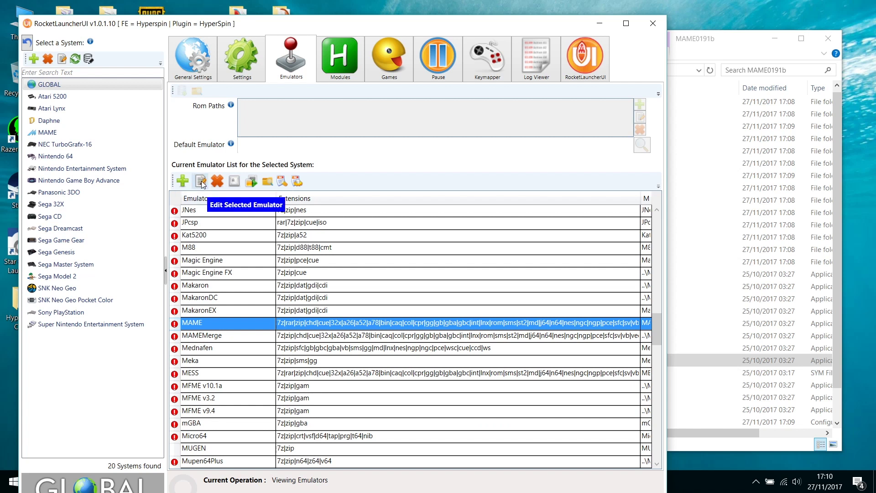
Set the MAME emulator's path to Hyperspin\Emulators\MAME0191b\mame64.exe.
double_click(208, 326)
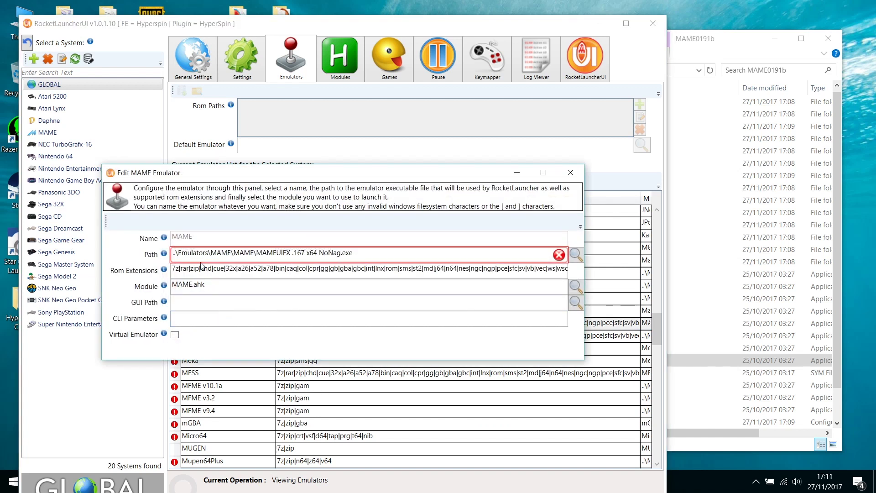
mouse_move(254, 257)
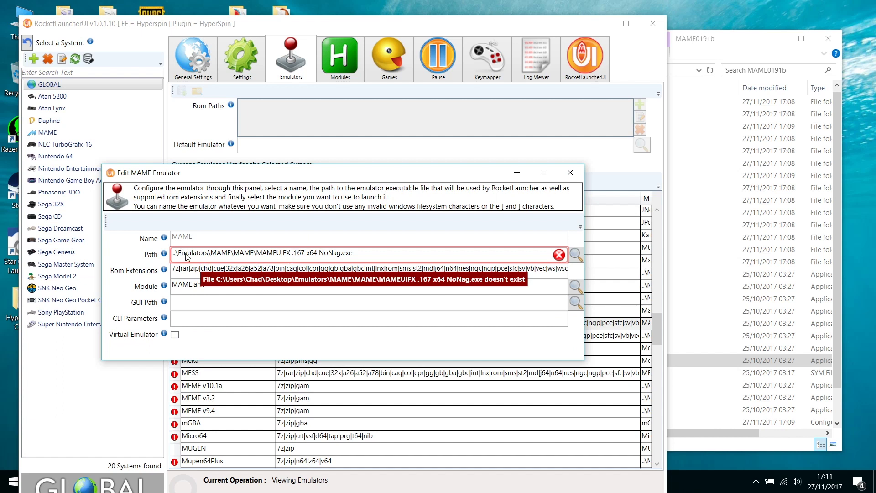
click(575, 256)
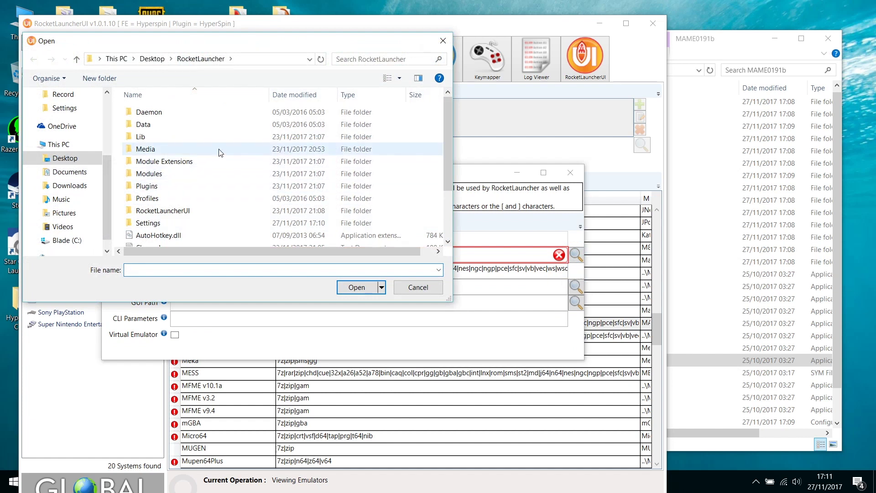
click(152, 59)
double_click(161, 125)
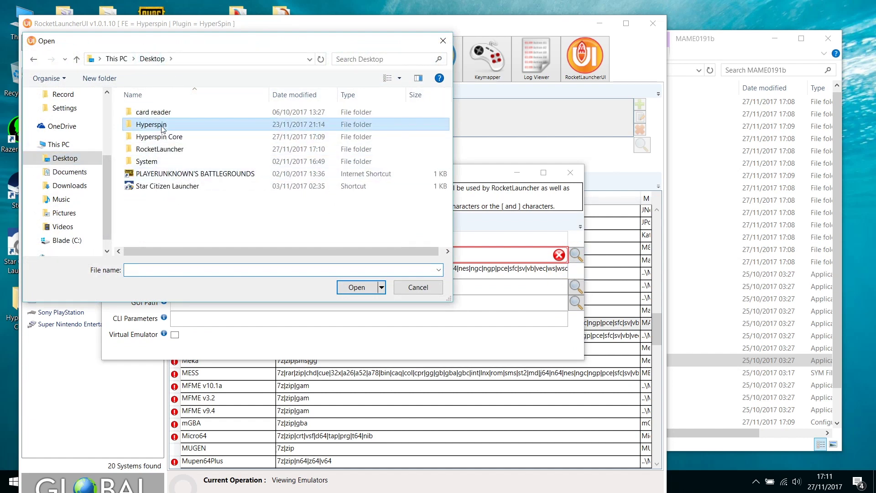
click(158, 124)
double_click(157, 124)
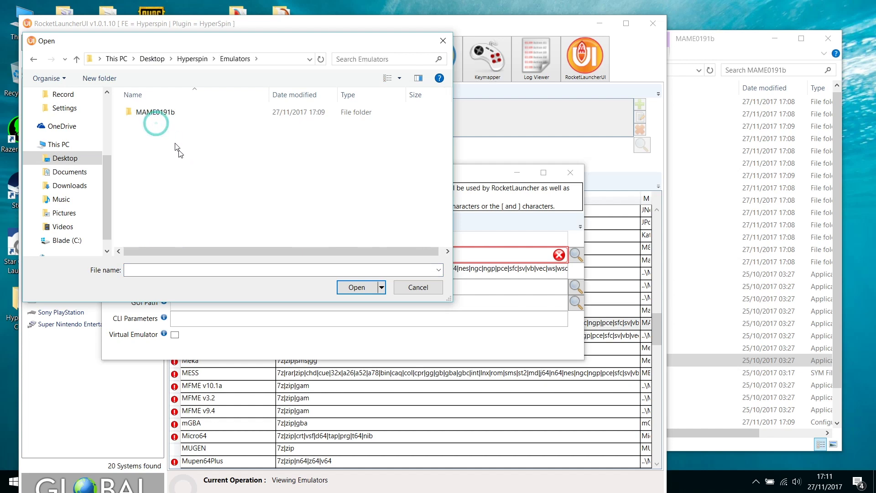
double_click(163, 114)
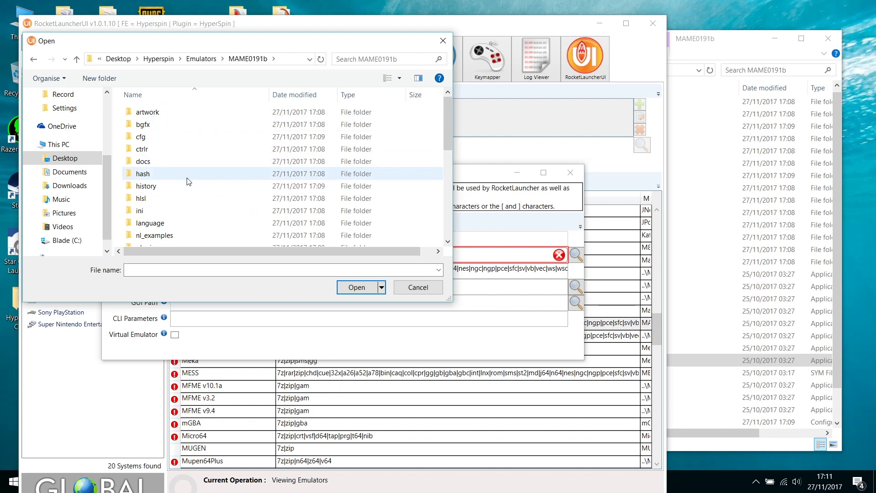
scroll(189, 182, down, 6)
click(167, 192)
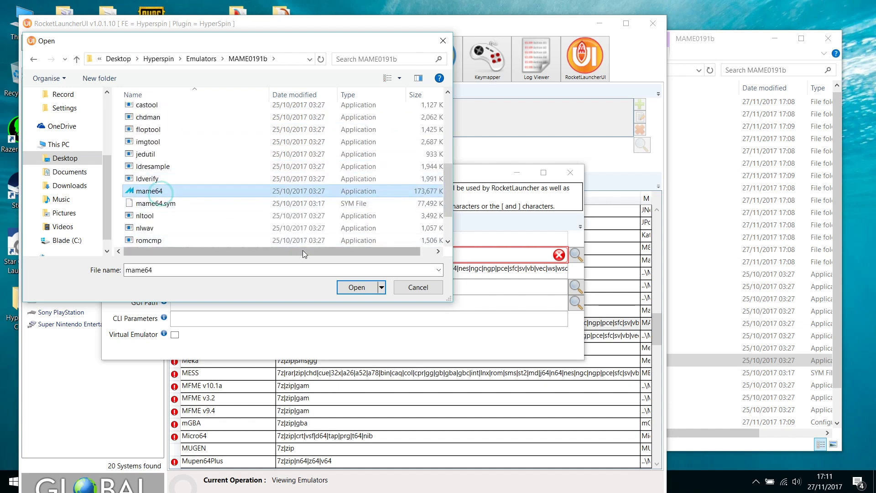
click(356, 287)
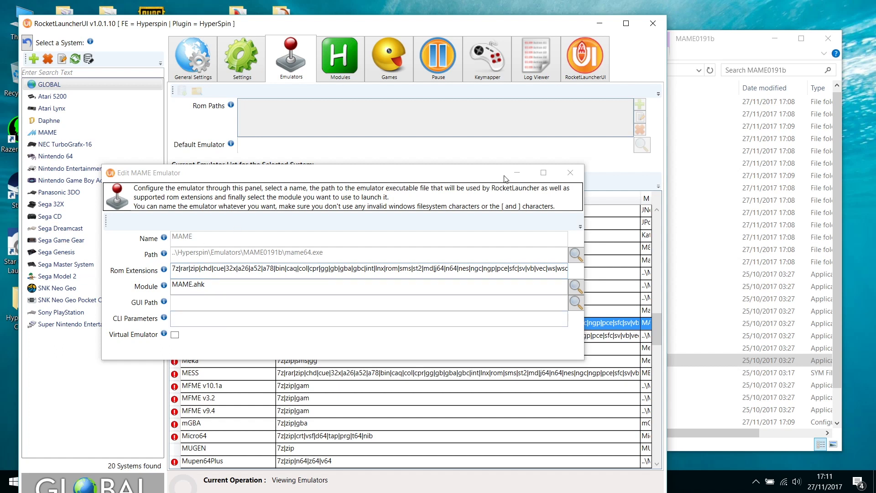
Close the Edit MAME Emulator dialog.
click(570, 172)
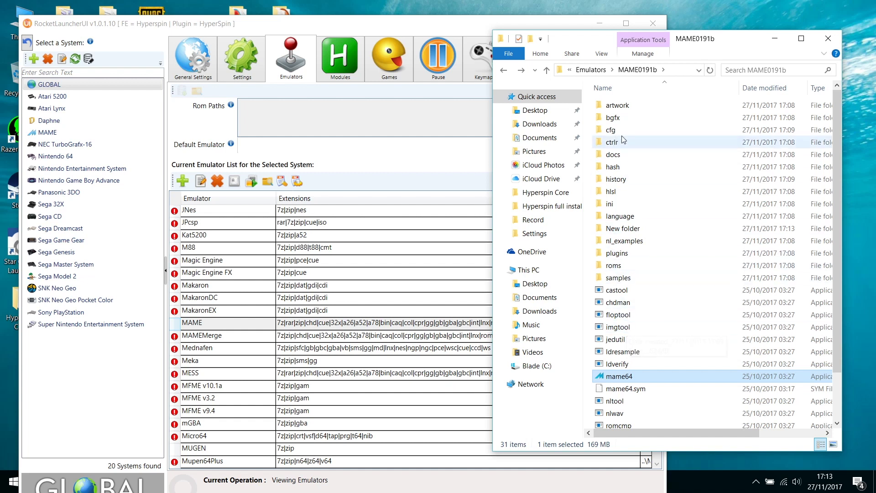
Navigate File Explorer back to Hyperspin\Emulators\MAME0191b and open its roms folder.
click(586, 70)
click(586, 71)
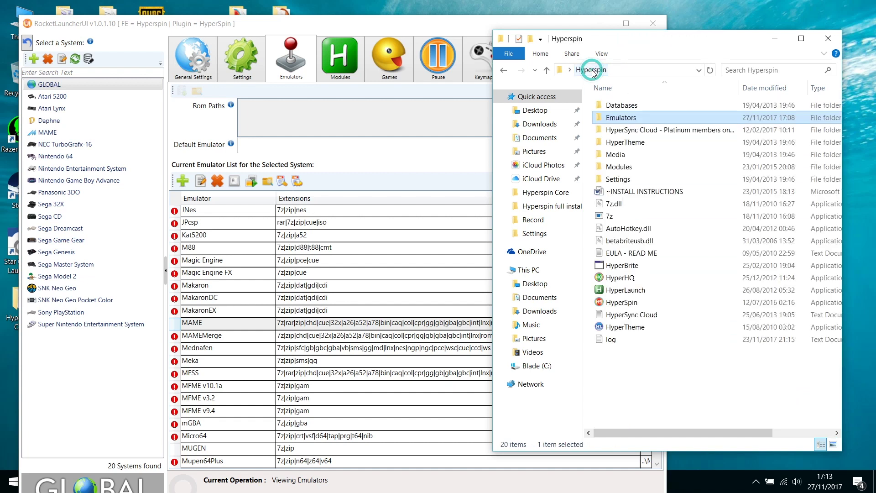
double_click(637, 121)
double_click(635, 106)
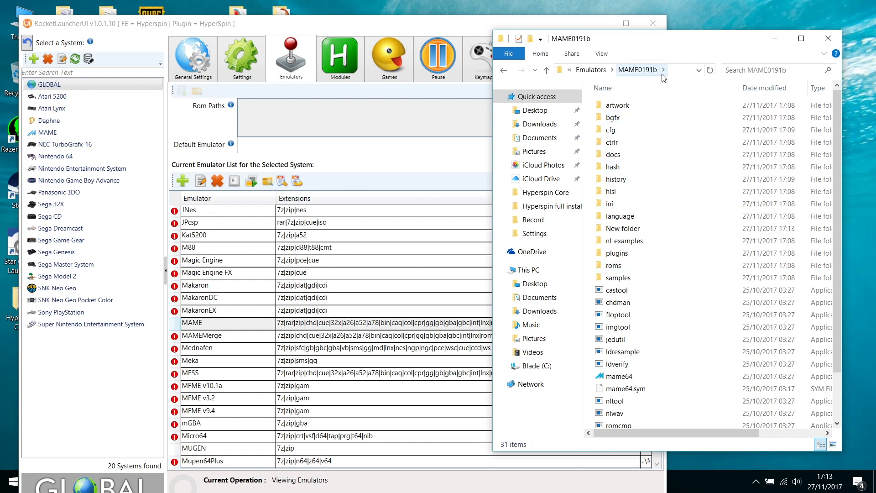
click(591, 69)
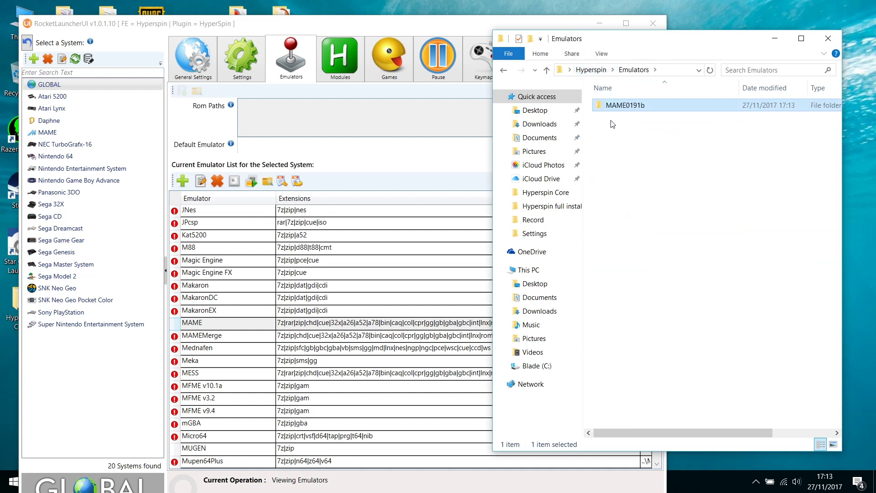
double_click(631, 107)
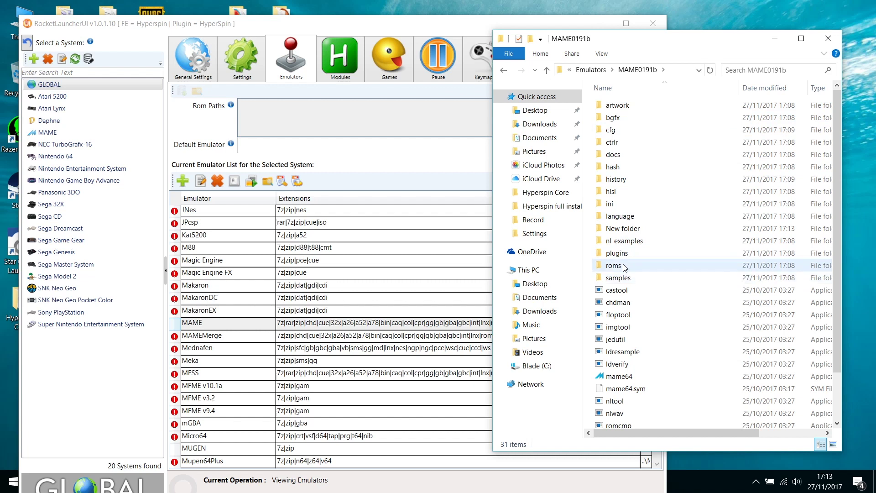
double_click(617, 265)
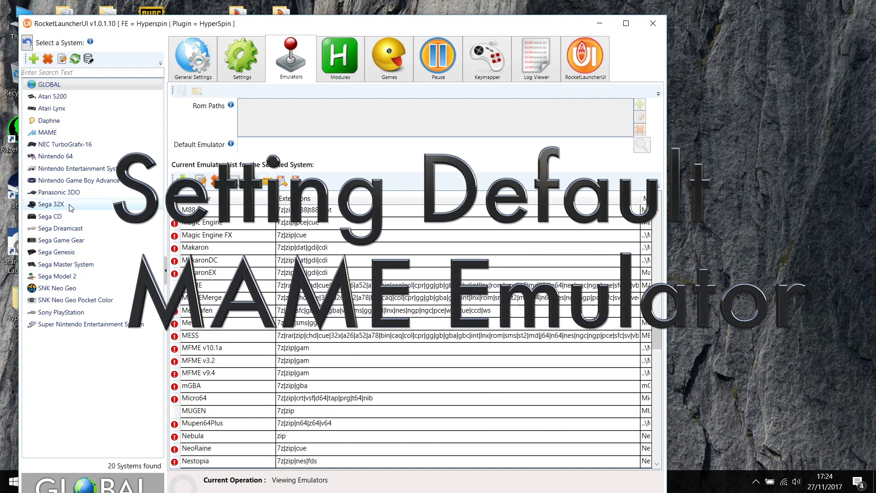
Choose MAME [Global] as the default emulator for the MAME system.
click(59, 135)
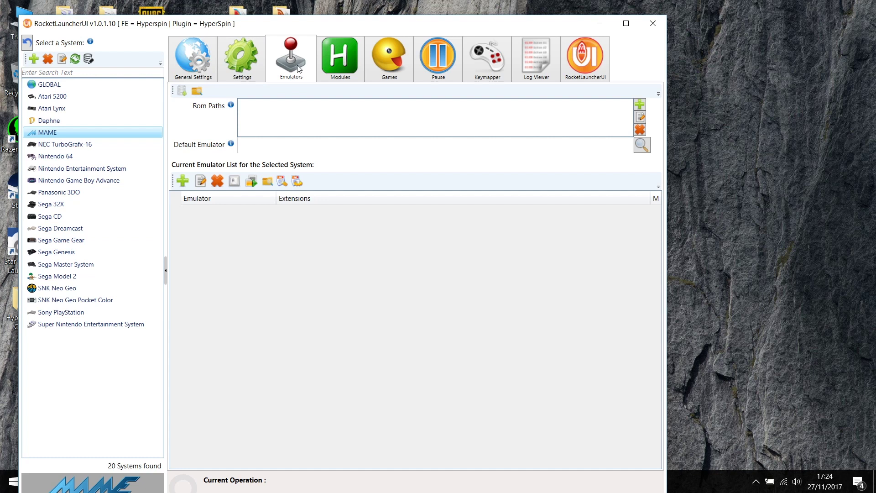
click(643, 145)
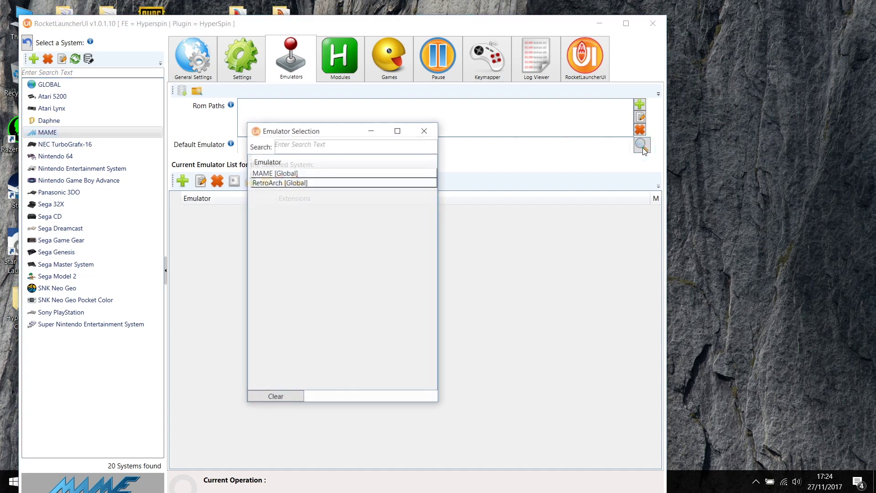
click(301, 174)
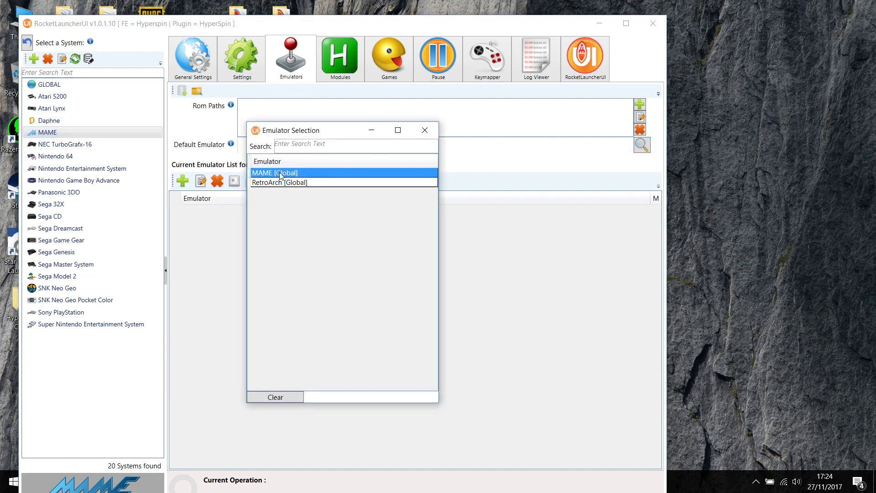
double_click(300, 174)
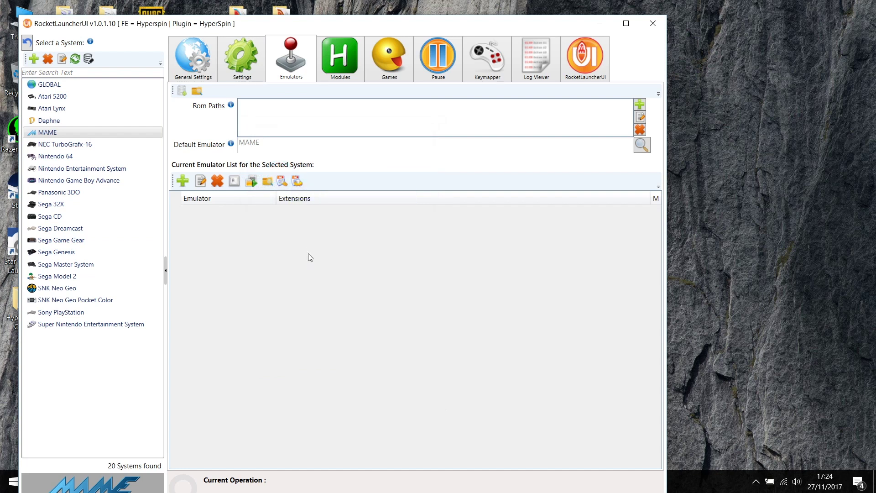
click(642, 145)
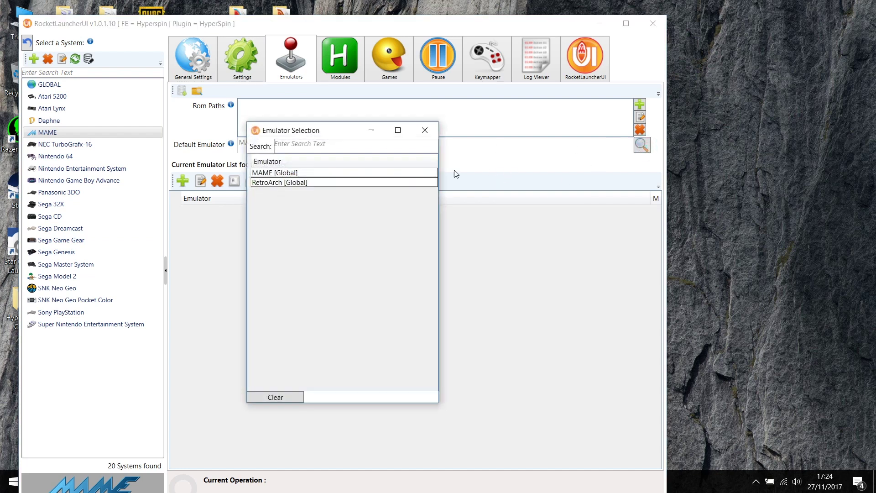
click(294, 175)
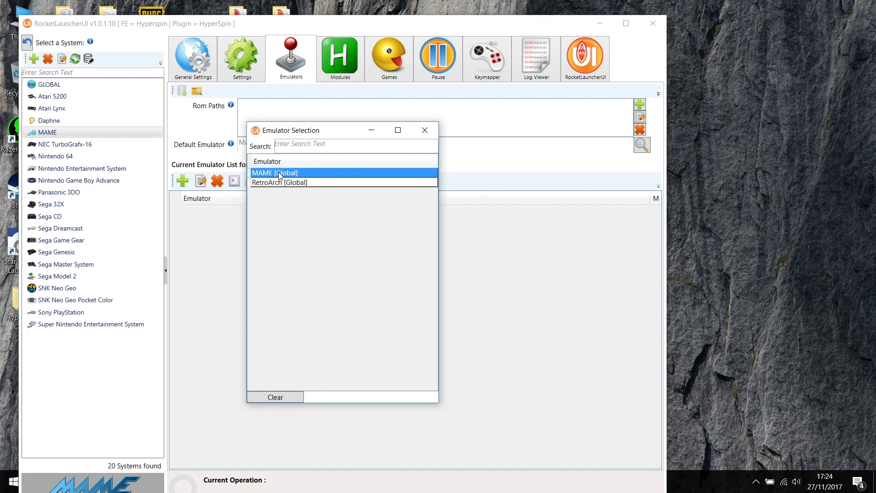
double_click(280, 174)
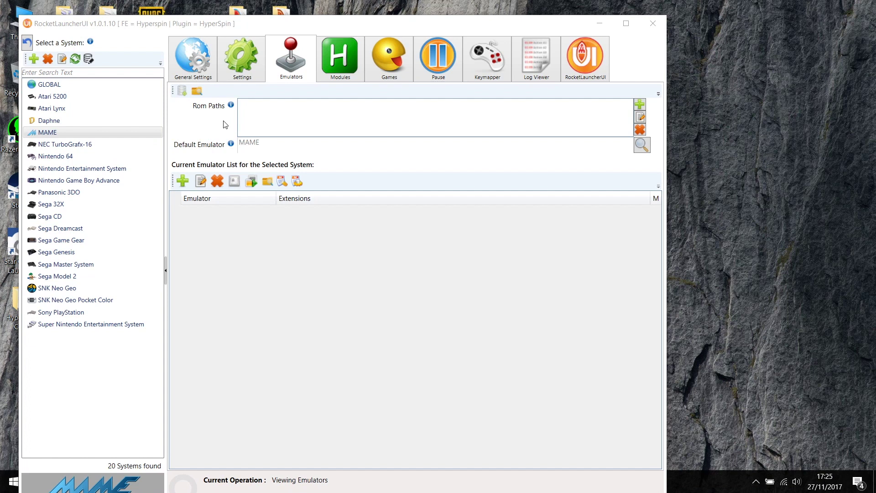
Add ..\Hyperspin\Emulators\MAME0191b\roms as the MAME system's rom path.
click(641, 106)
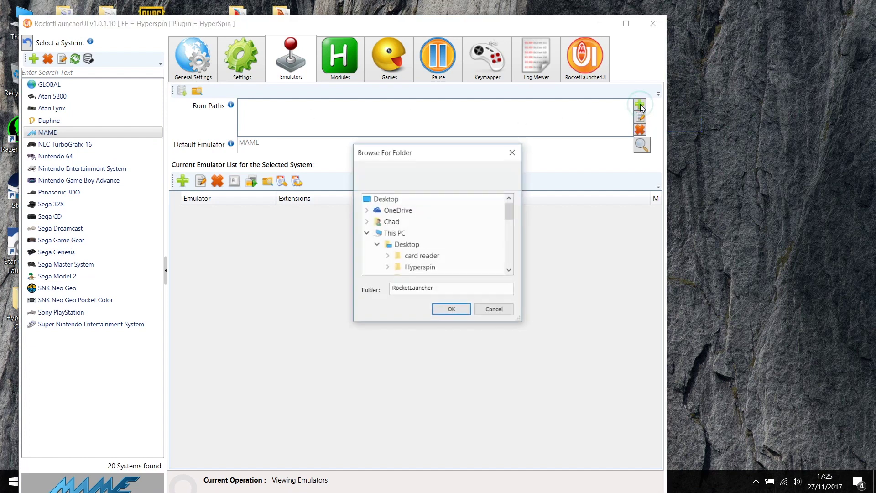
click(411, 248)
scroll(510, 210, down, 1)
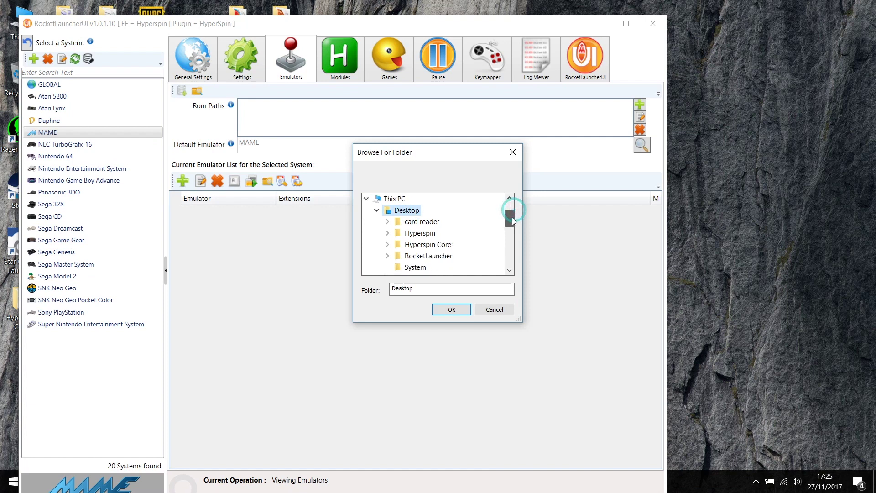
double_click(418, 235)
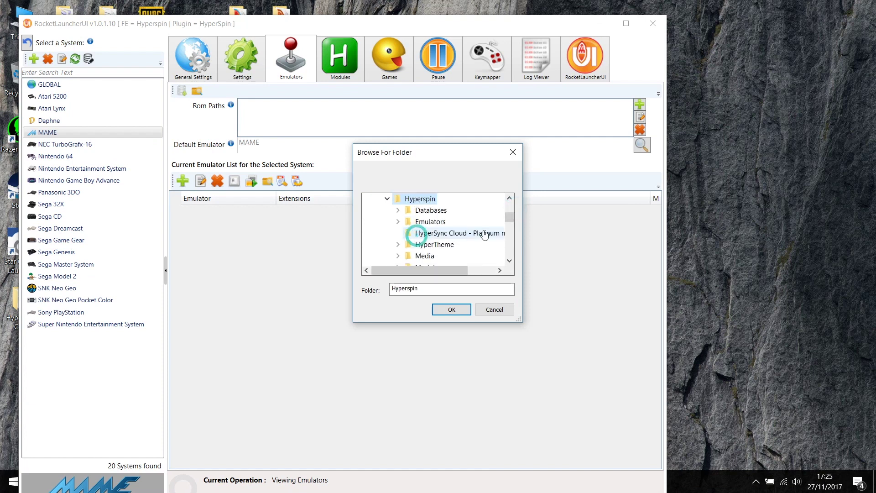
double_click(431, 222)
scroll(482, 243, down, 3)
scroll(483, 243, down, 4)
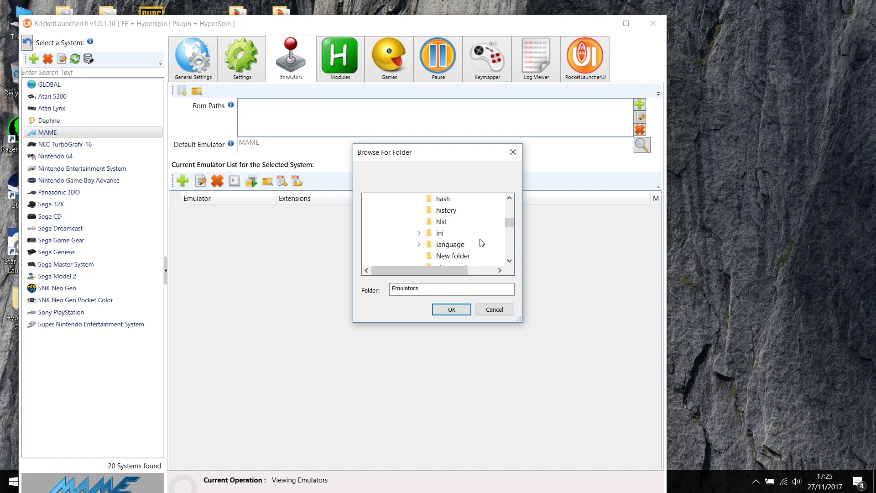
scroll(483, 243, up, 1)
scroll(482, 243, down, 1)
scroll(480, 241, up, 5)
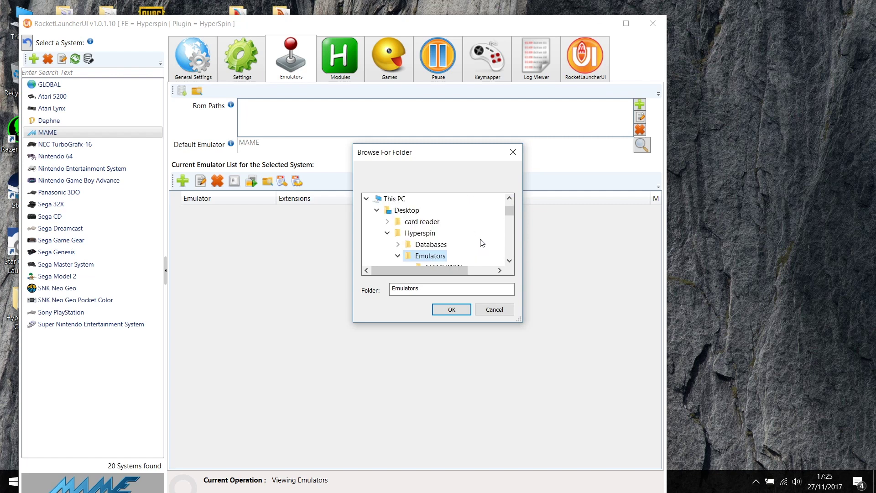
scroll(479, 241, down, 3)
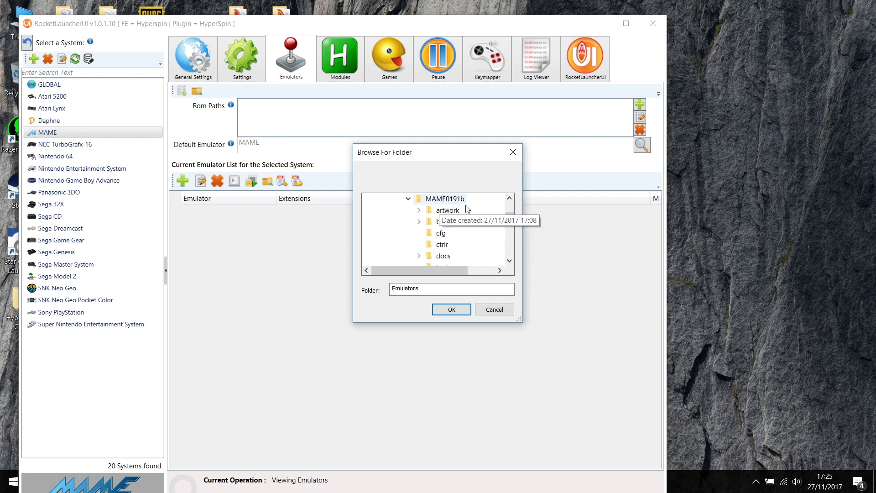
scroll(473, 246, down, 4)
click(441, 233)
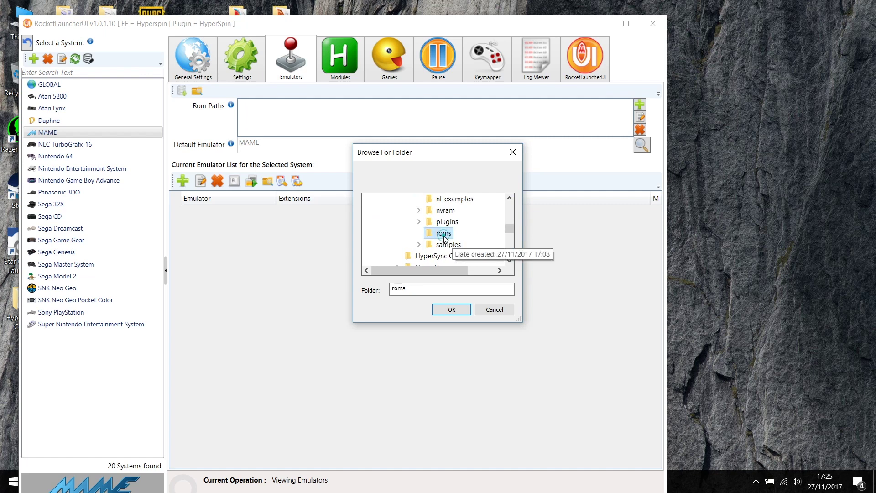
click(452, 310)
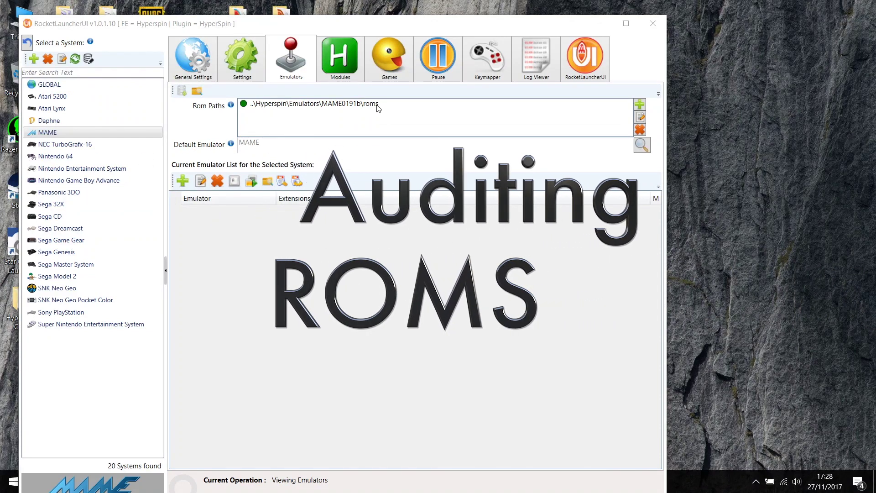
Run the MAME System Audit on the Games tab and scroll to the green Gauntlet rows marked found.
click(393, 53)
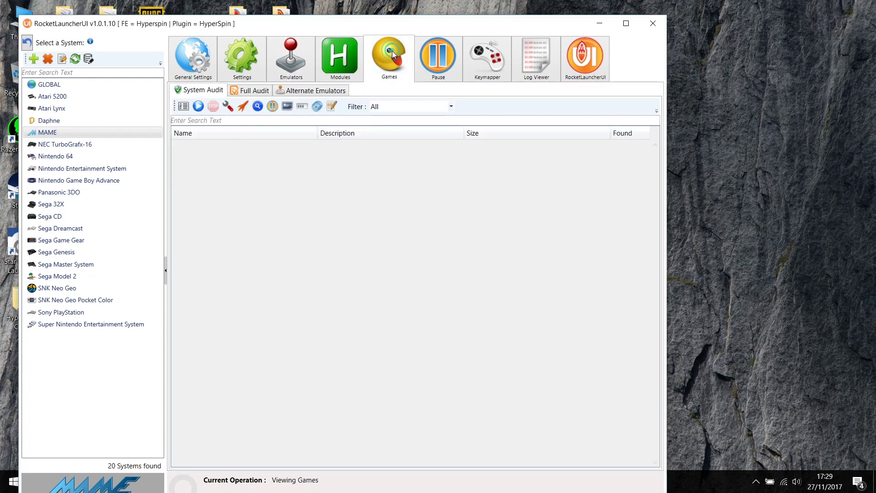
click(198, 107)
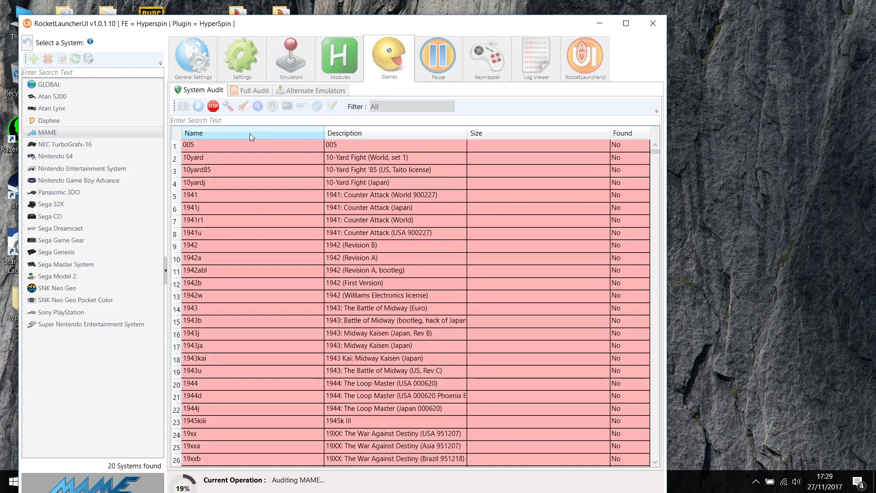
scroll(276, 229, down, 8)
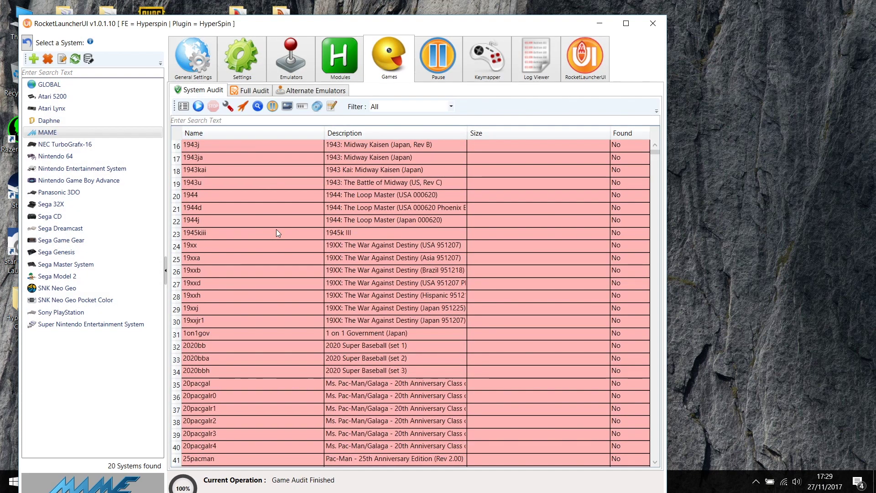
scroll(276, 229, down, 20)
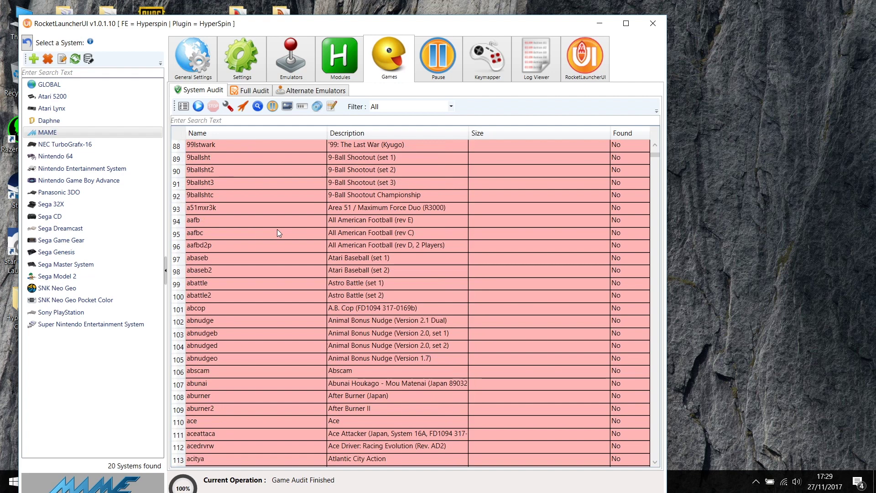
scroll(278, 229, down, 8)
click(656, 398)
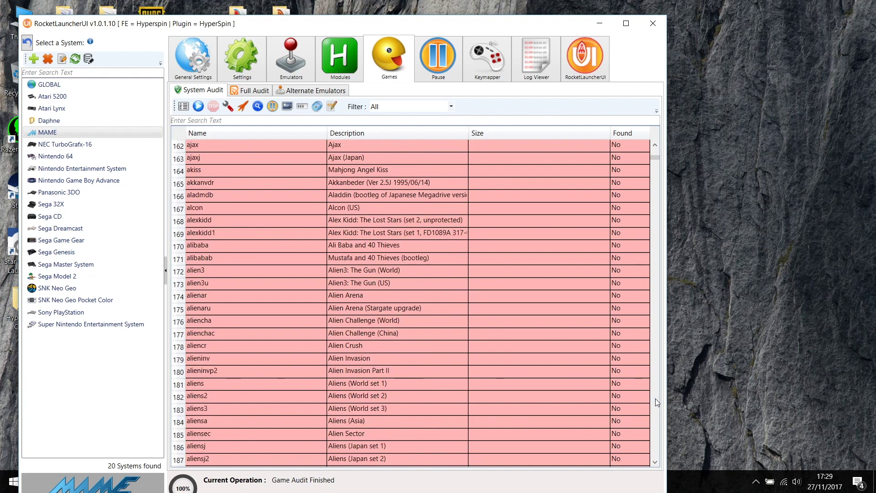
drag(656, 398, 655, 398)
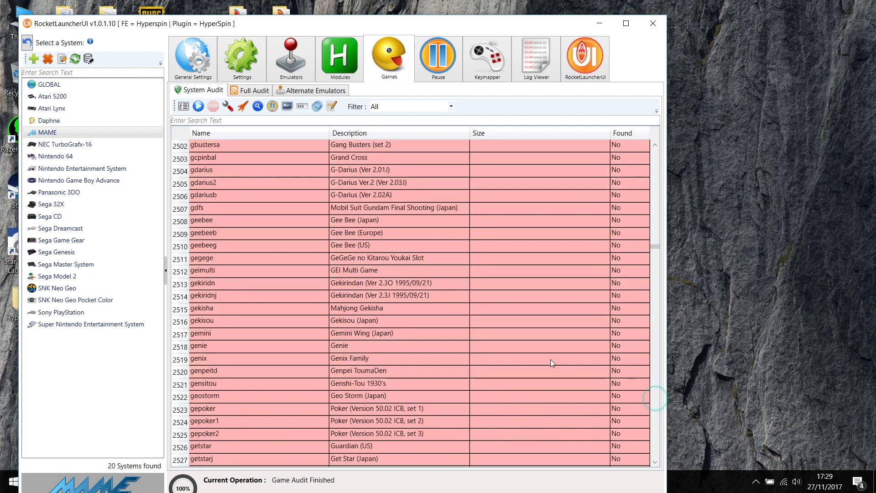
scroll(551, 360, up, 3)
scroll(552, 363, up, 8)
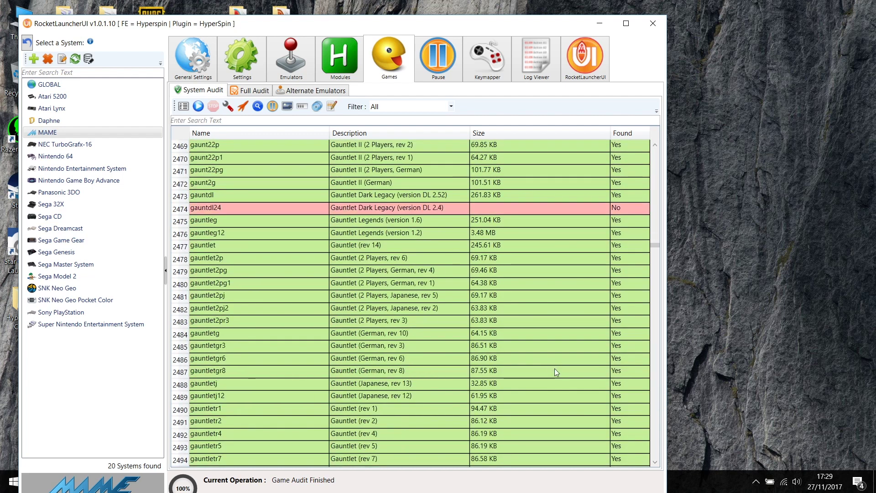
scroll(441, 318, down, 2)
scroll(440, 317, up, 3)
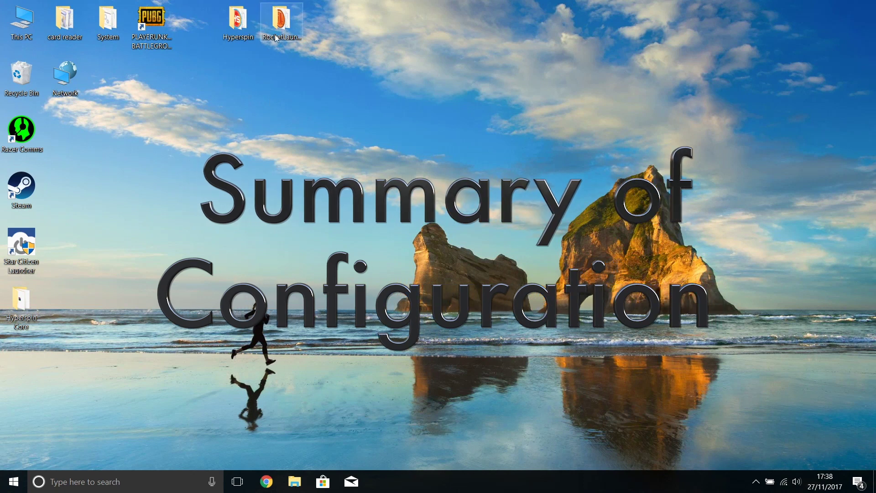
Open the Hyperspin and RocketLauncher folders in two side-by-side Explorer windows.
double_click(239, 25)
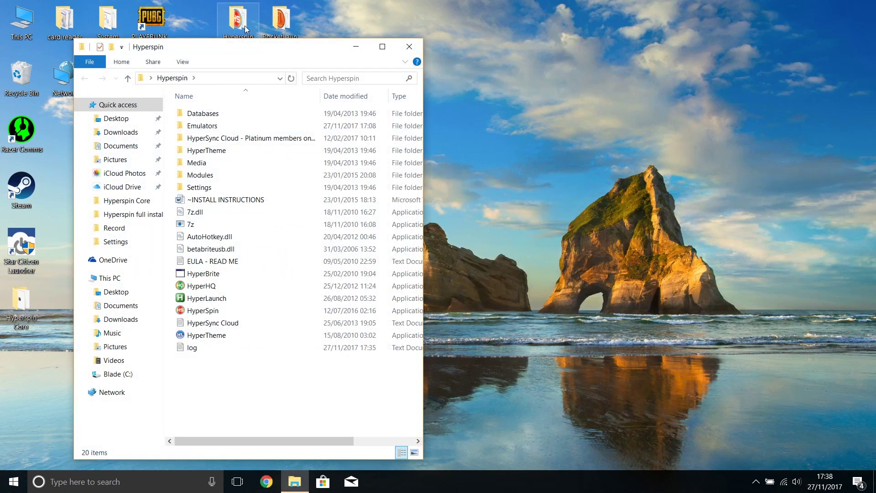
double_click(289, 15)
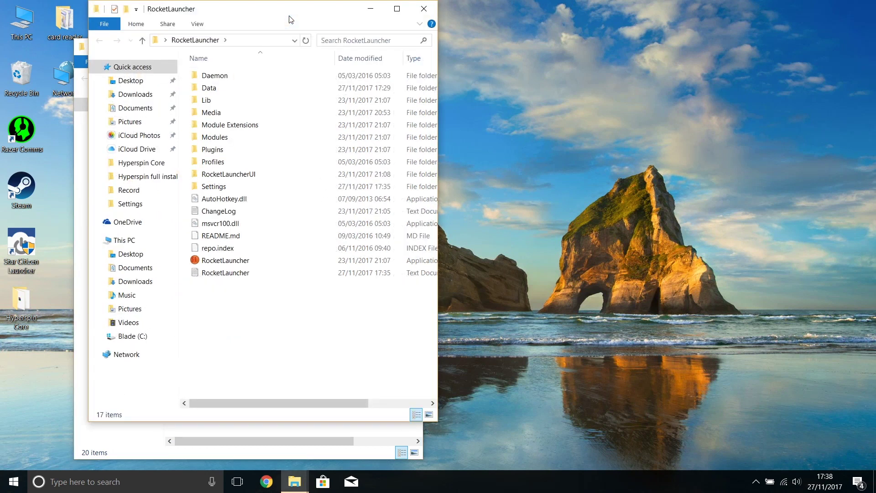
drag(274, 15, 519, 54)
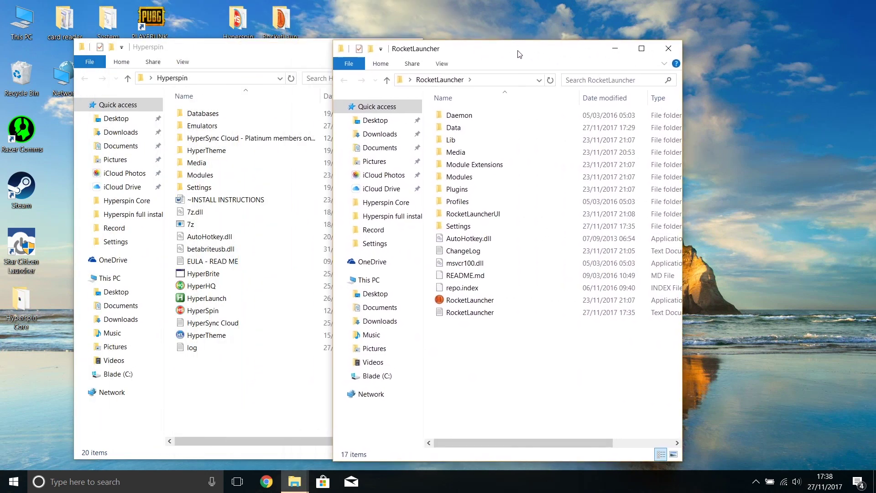
Browse Hyperspin to Emulators\MAME0191b\roms and open the RocketLauncherUI folder, selecting its exe.
double_click(218, 126)
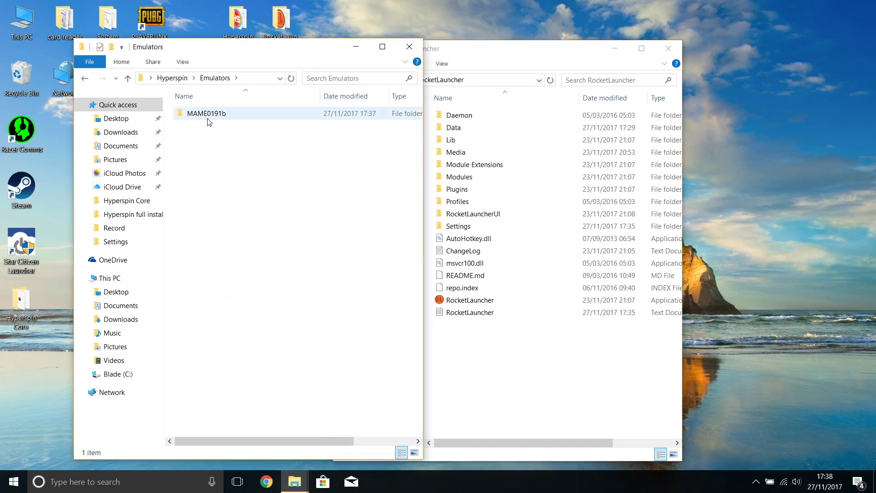
double_click(206, 114)
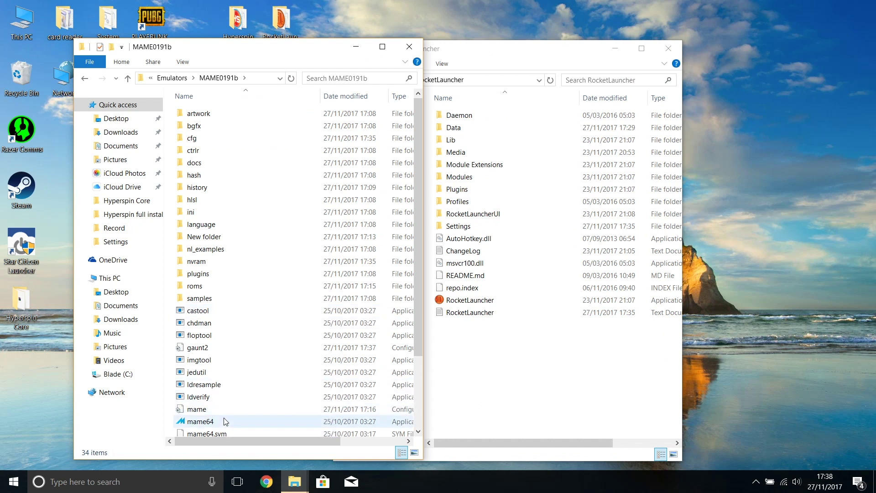
double_click(196, 287)
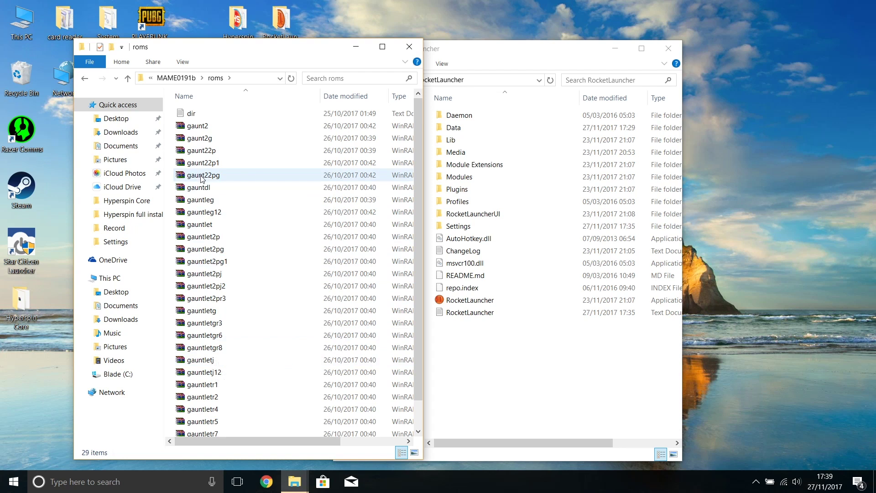
double_click(467, 215)
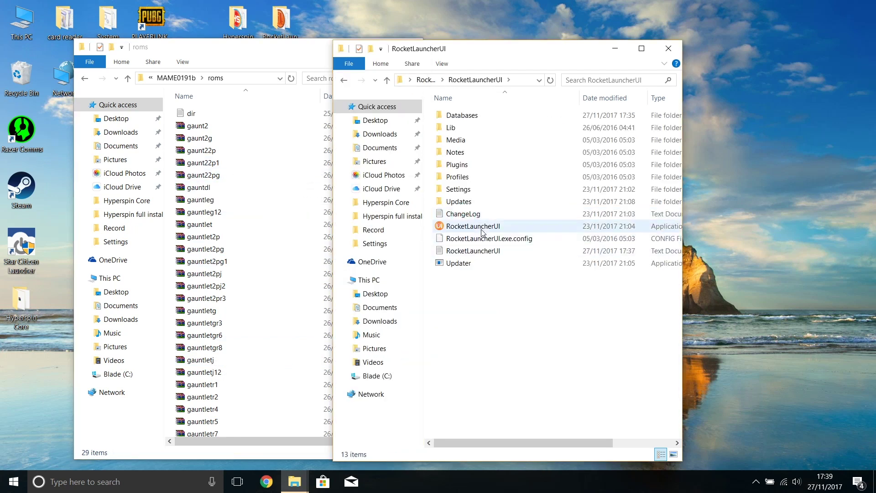
click(481, 230)
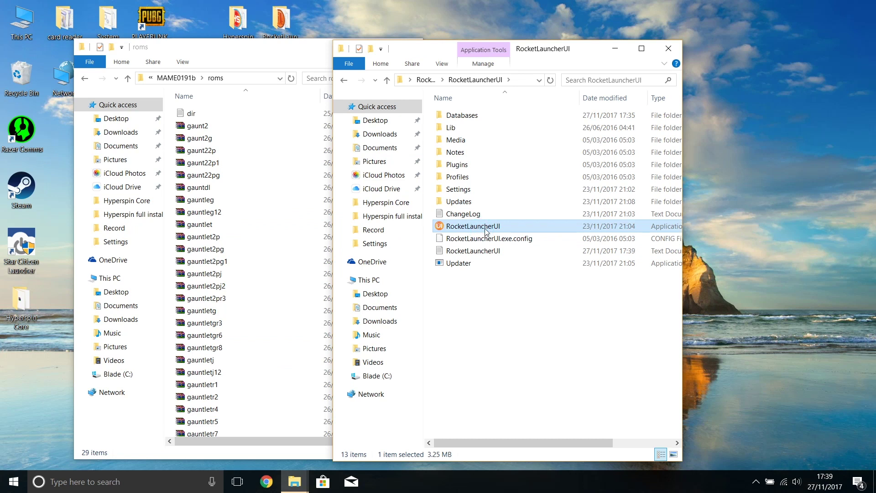
Relaunch RocketLauncherUI.exe from the RocketLauncherUI folder.
double_click(486, 227)
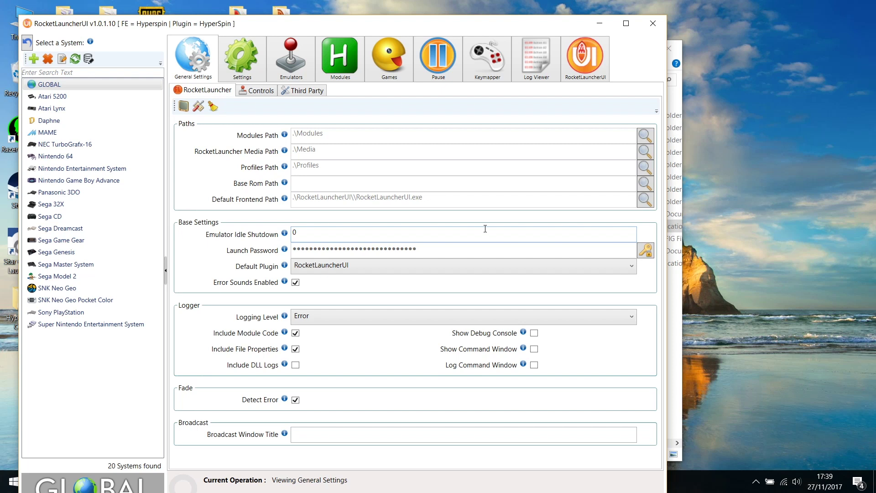
Select MAME, verify its saved Rom Path, and rerun the System Audit down to the Gauntlet entries.
click(59, 135)
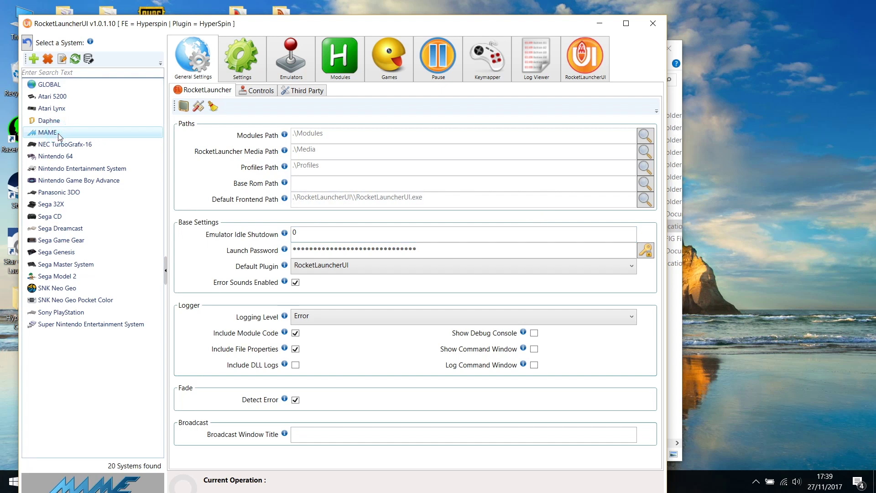
click(279, 63)
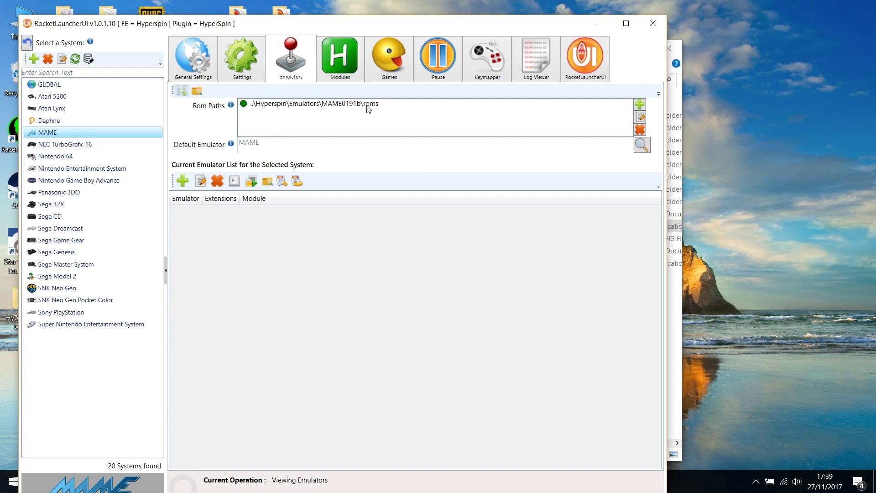
click(382, 63)
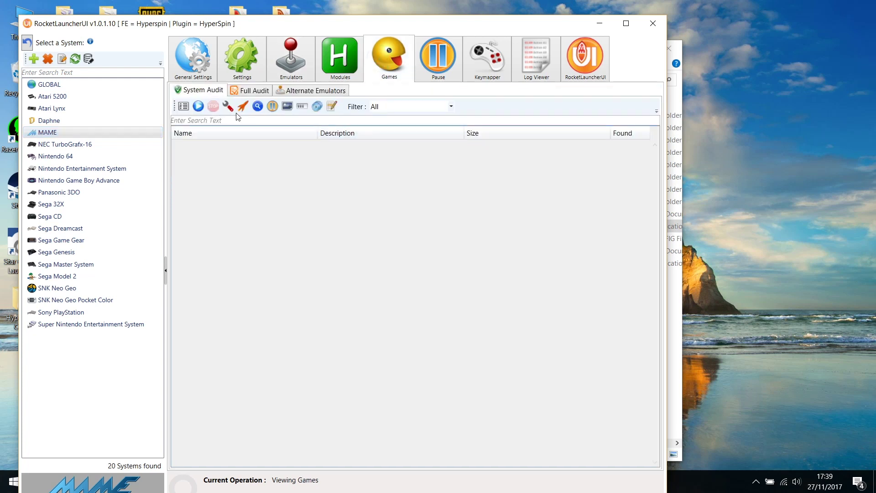
click(198, 105)
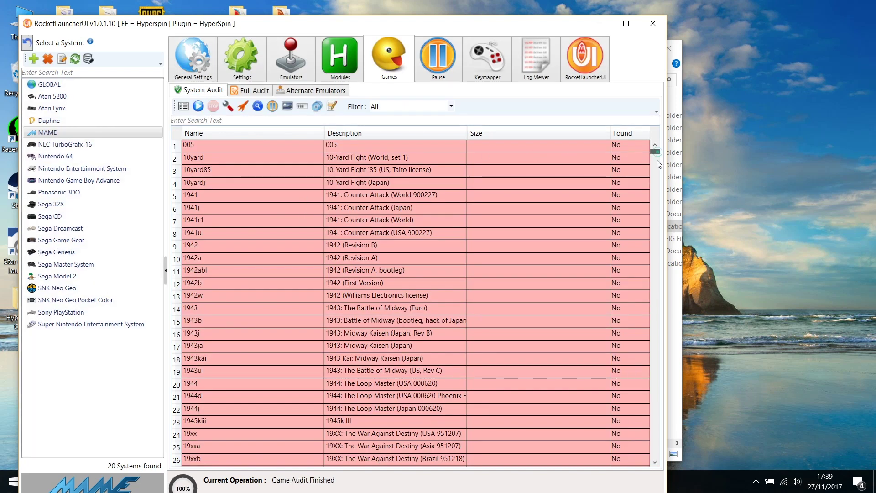
drag(659, 164, 659, 250)
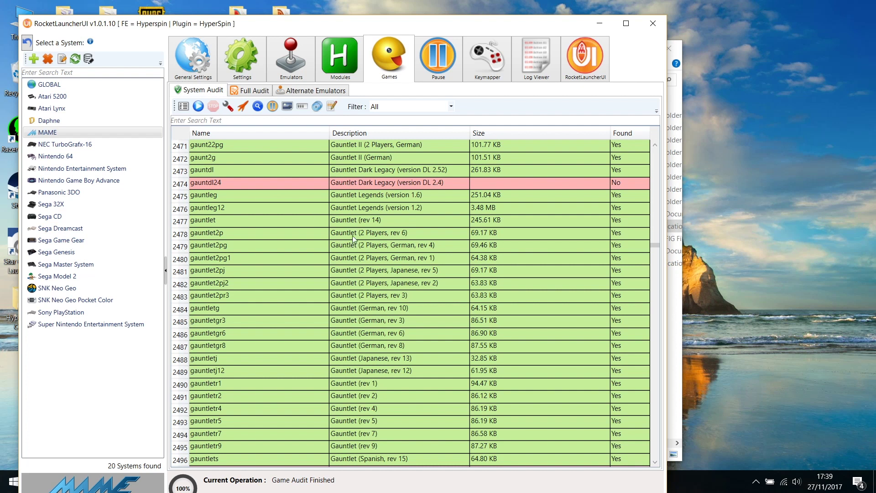
Close RocketLauncherUI and the roms folder window, then run HyperSpin.exe from the Hyperspin folder.
click(656, 23)
click(290, 60)
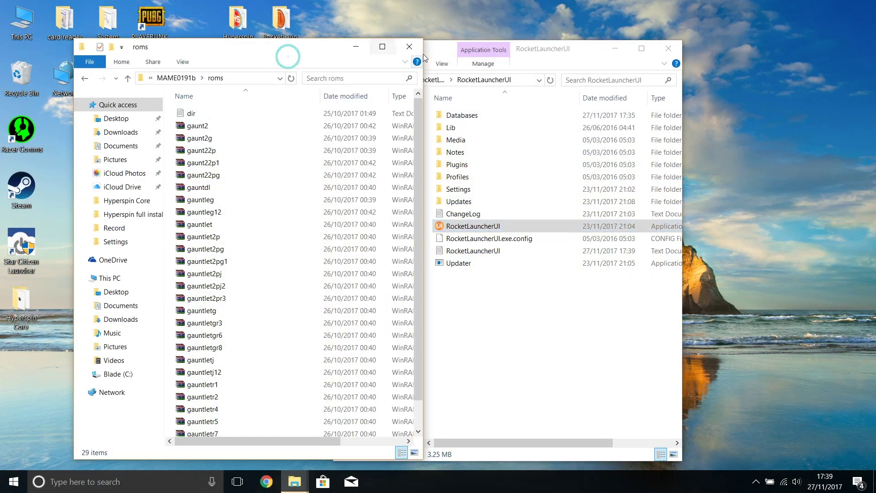
click(410, 47)
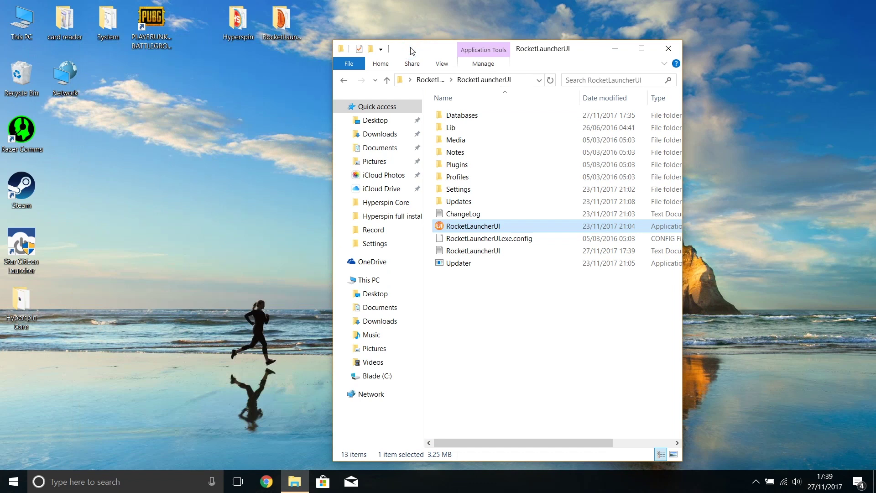
click(388, 81)
double_click(241, 23)
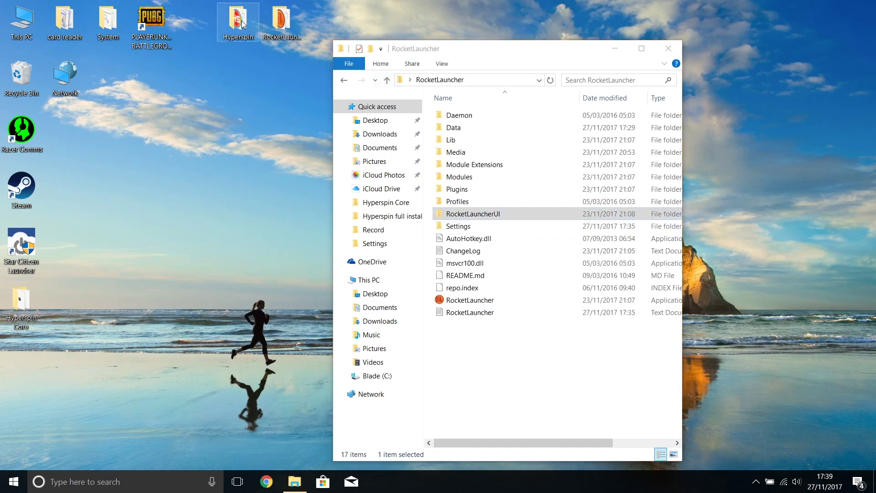
click(461, 276)
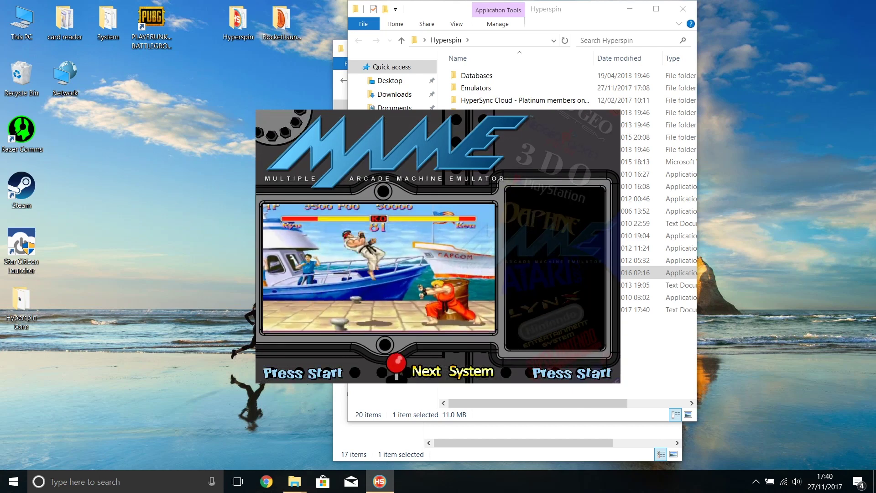
Return to the HyperSpin system wheel and open MAME's game list.
key(Down)
key(Up)
key(Return)
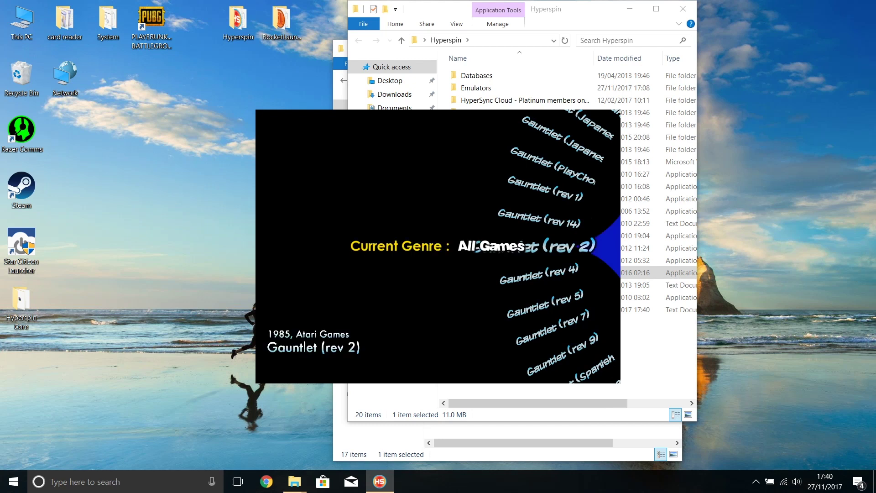
Scroll the MAME game wheel to Gauntlet II and launch it.
key(Down)
key(Down)
key(Down)
key(Down)
key(Down)
key(Down)
key(Down)
key(Down)
key(Down)
key(Down)
key(Down)
key(Down)
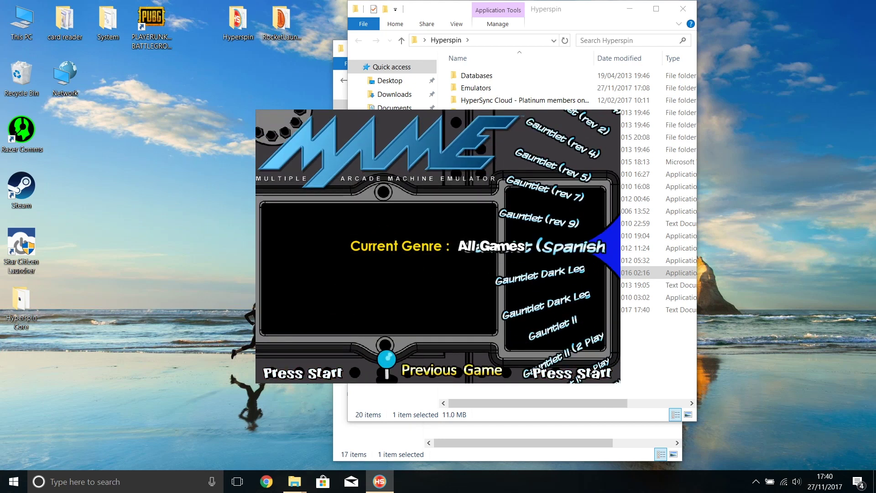
key(Down)
key(Down)
key(Down)
key(Down)
key(Down)
key(Down)
key(Down)
key(Down)
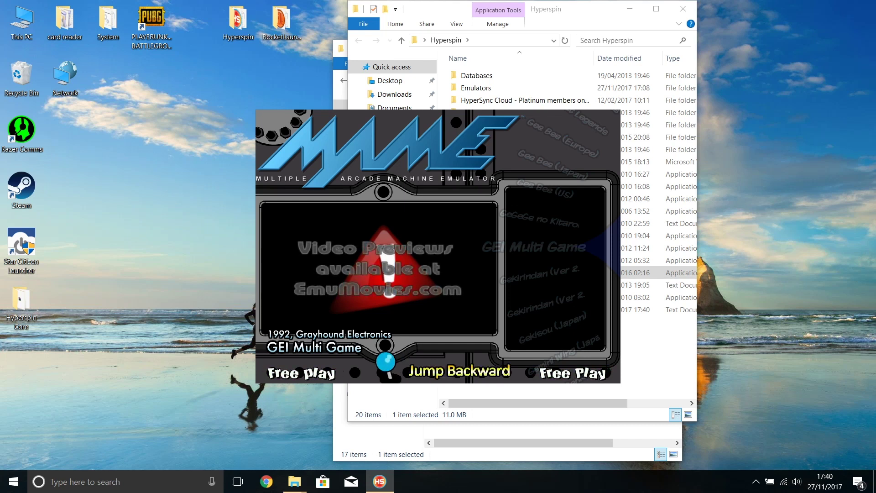
key(Left)
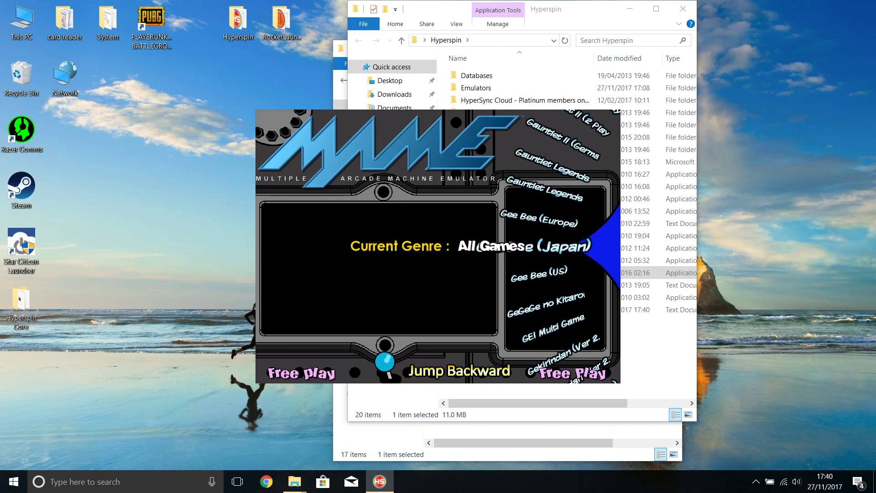
key(Up)
key(Up)
key(Up)
key(Up)
key(Up)
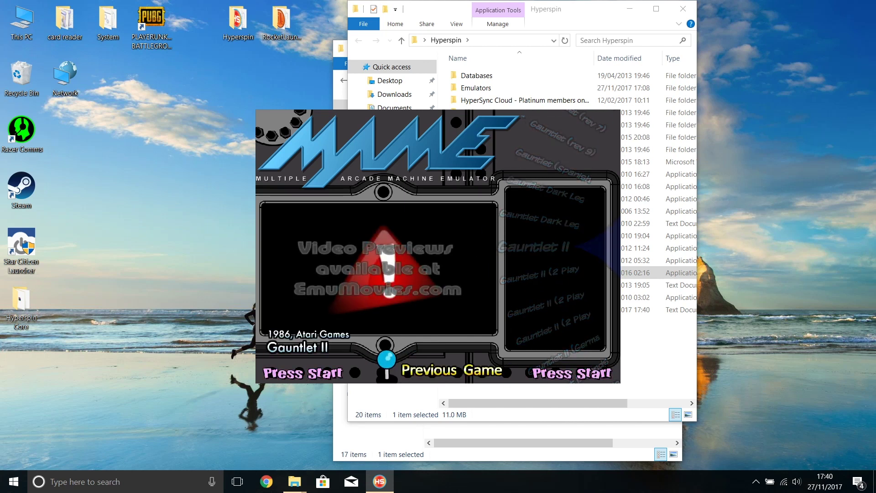
key(Return)
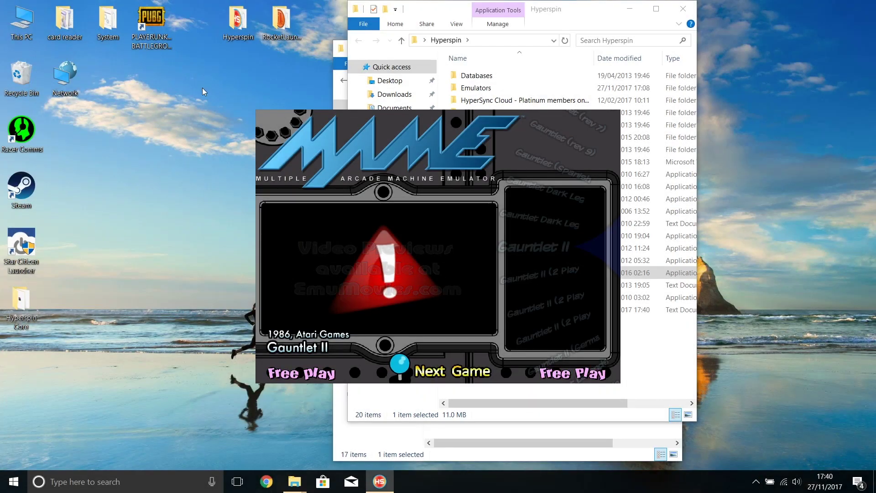
Arrange the Hyperspin and RocketLauncher Explorer windows side by side.
drag(426, 17, 481, 30)
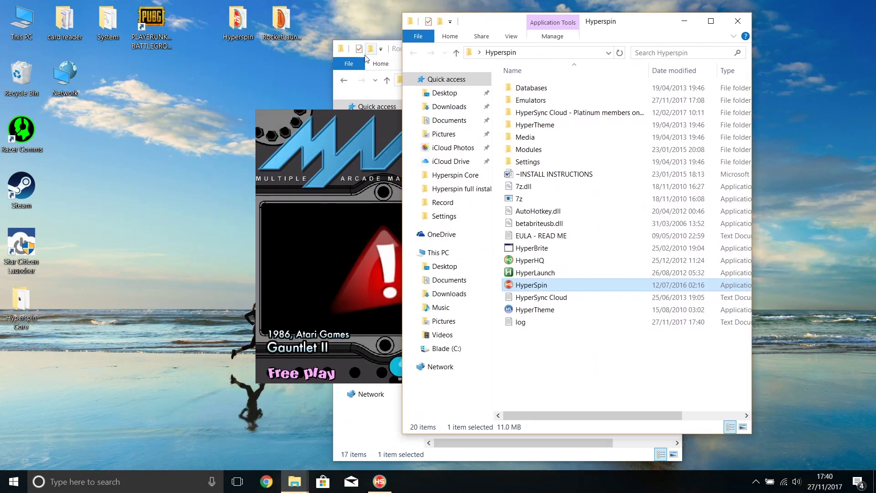
click(333, 87)
drag(365, 46, 499, 37)
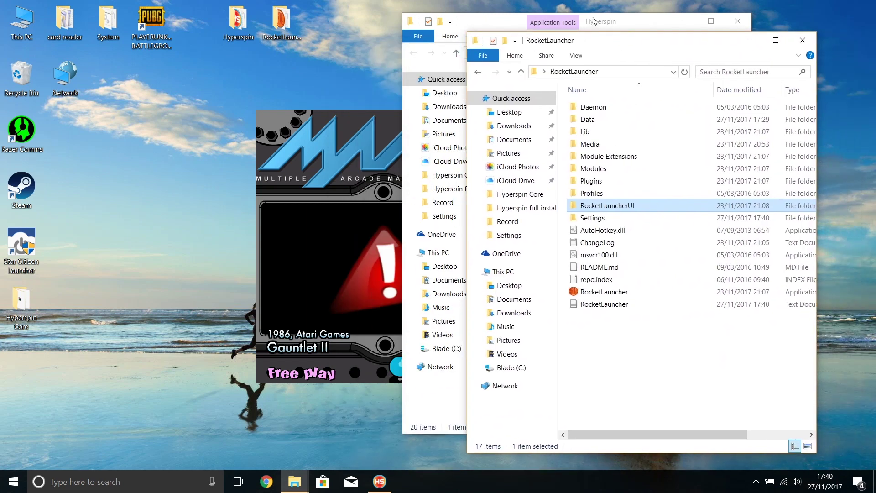
drag(571, 15, 217, 20)
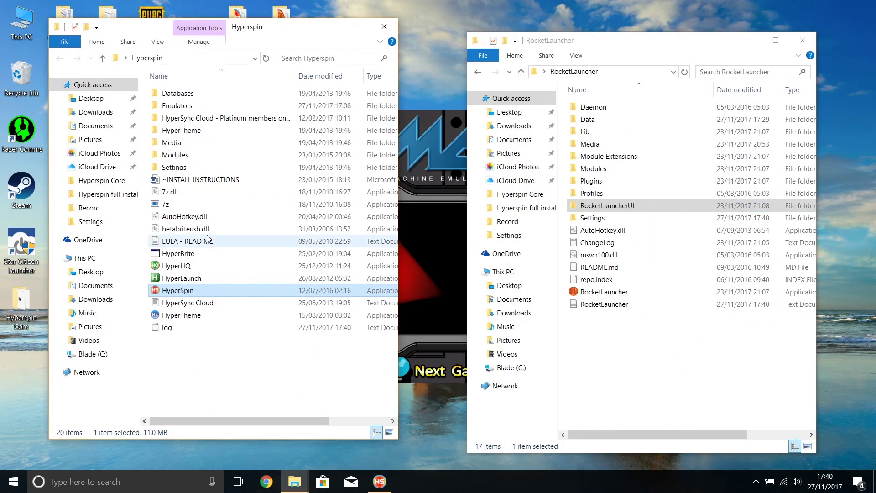
Browse to Hyperspin's Databases\MAME folder and RocketLauncherUI's Databases folder.
double_click(178, 93)
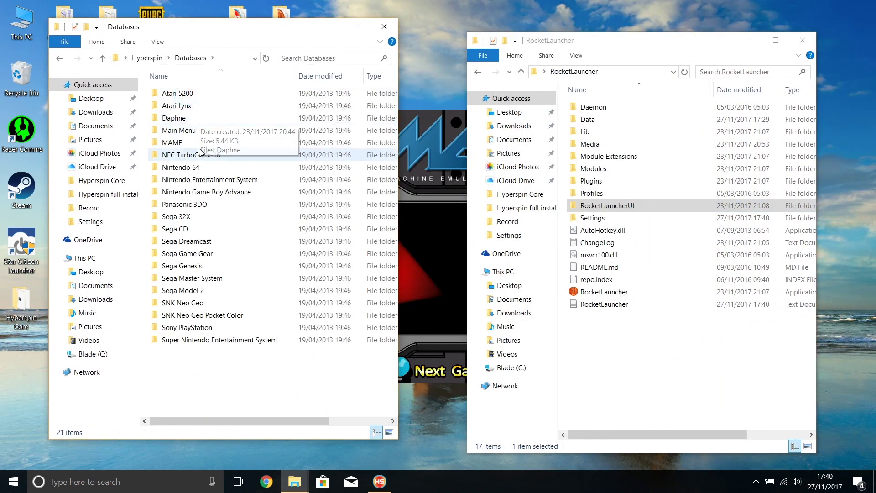
click(180, 145)
double_click(179, 145)
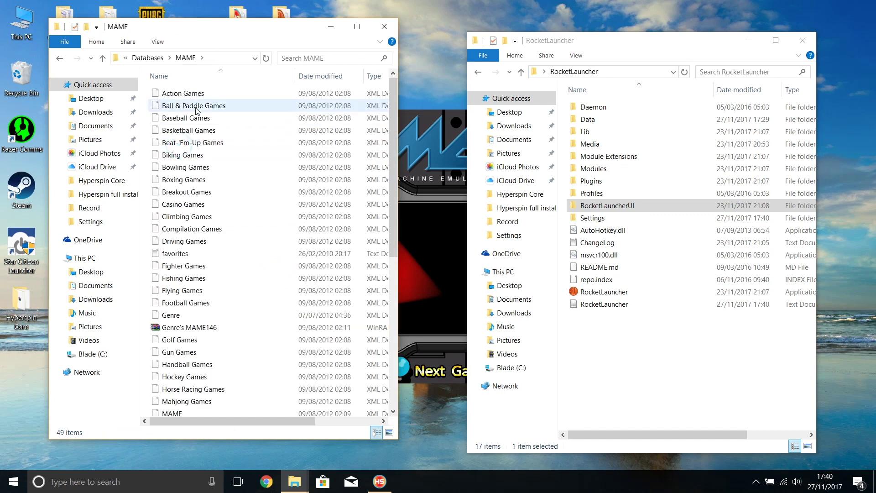
click(179, 412)
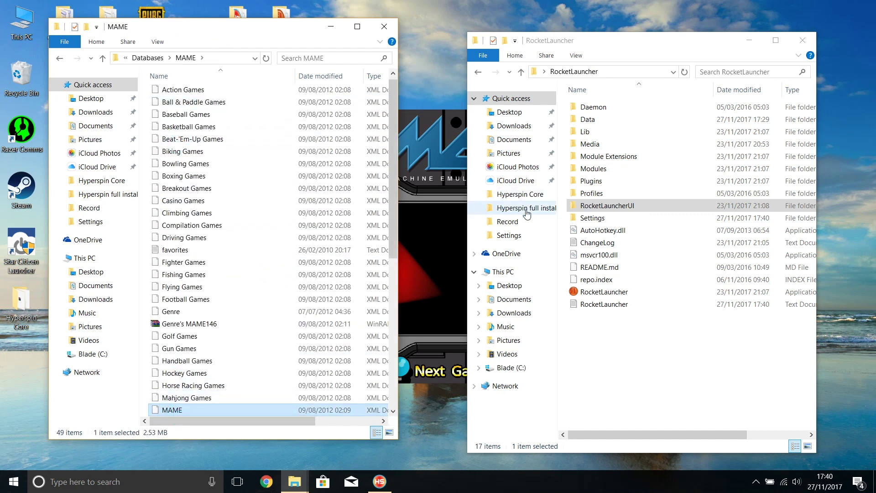
double_click(616, 208)
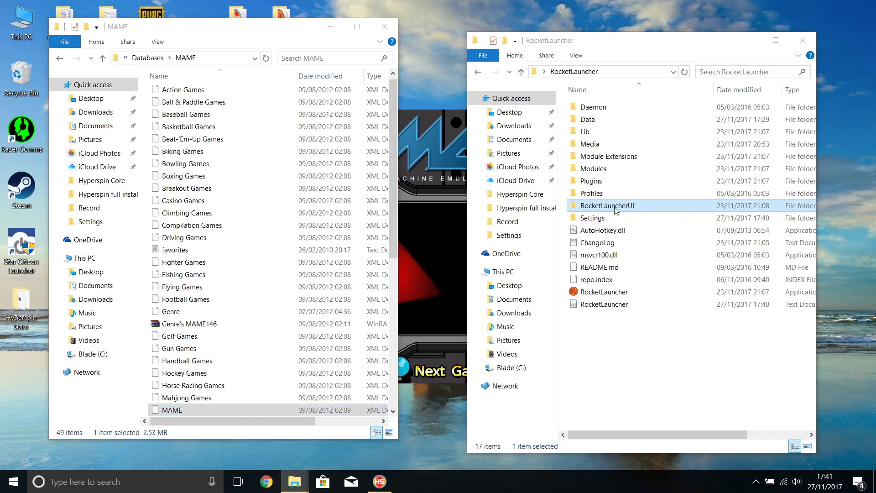
double_click(610, 107)
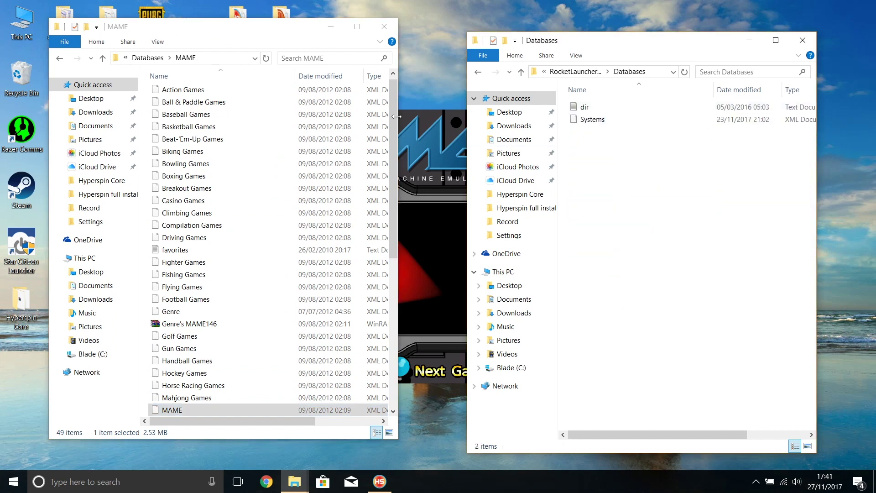
Copy the MAME folder from Hyperspin Databases into RocketLauncherUI Databases, then close both windows.
click(103, 58)
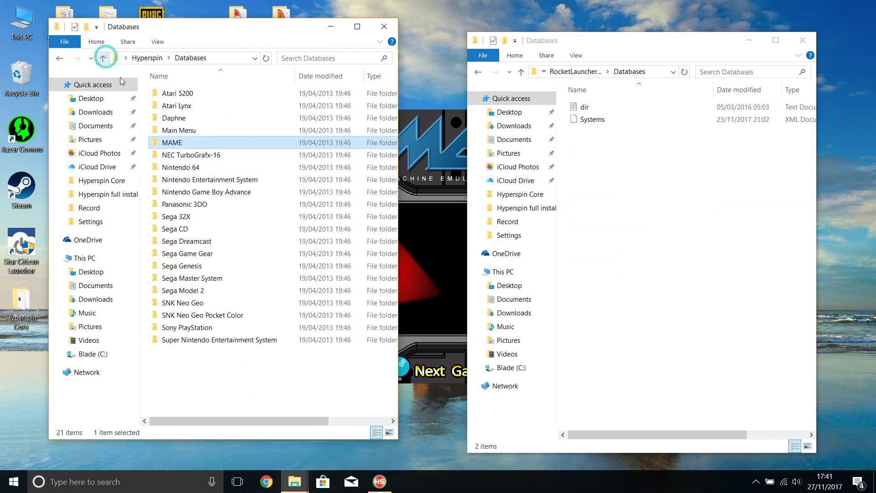
right_click(170, 143)
click(225, 370)
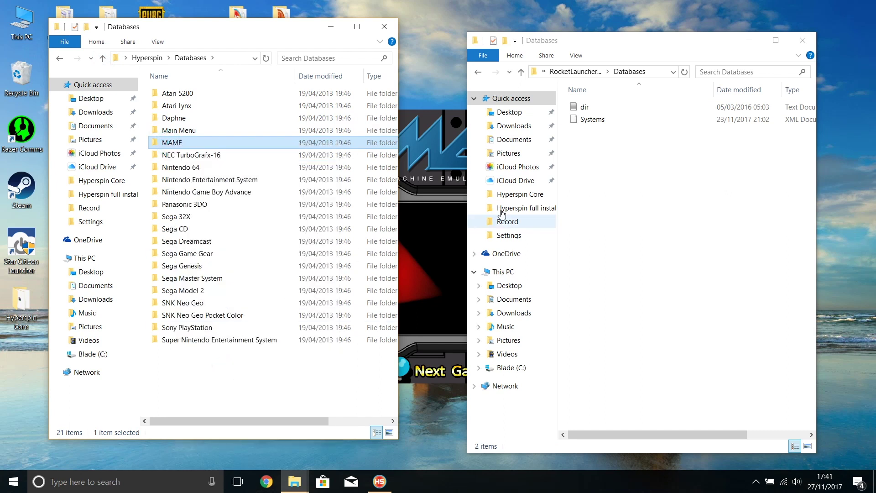
click(623, 163)
right_click(623, 164)
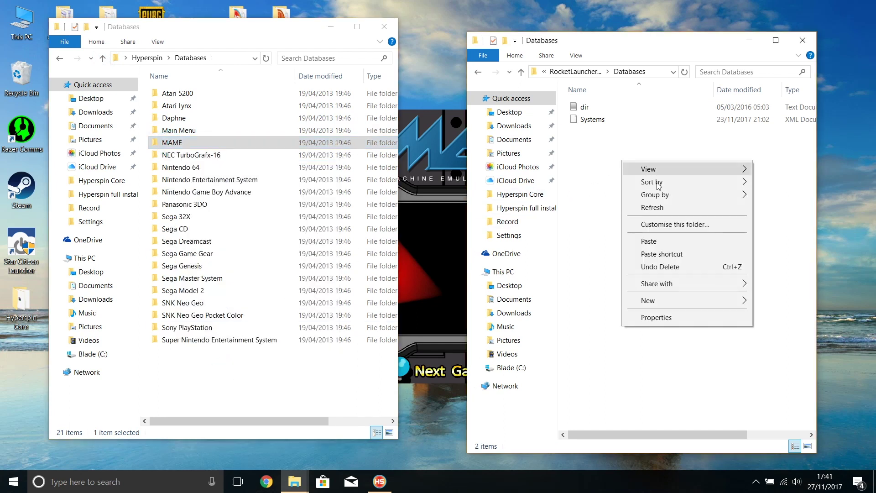
click(676, 245)
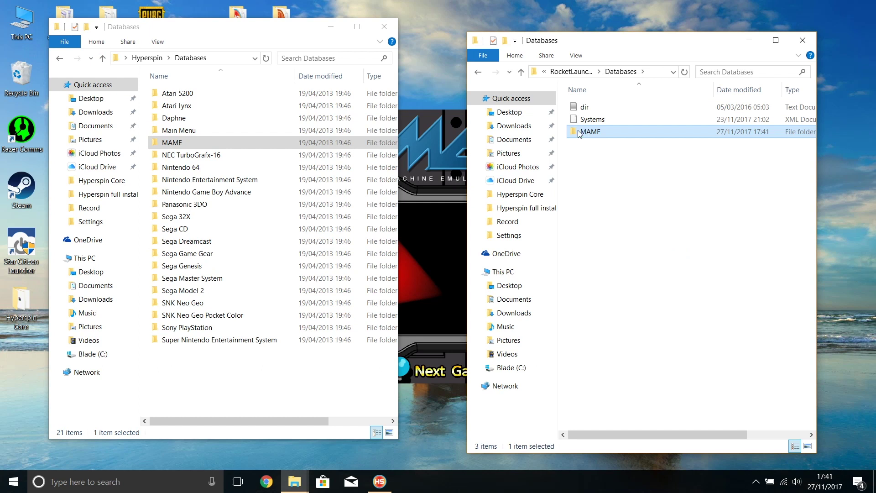
click(383, 26)
click(802, 40)
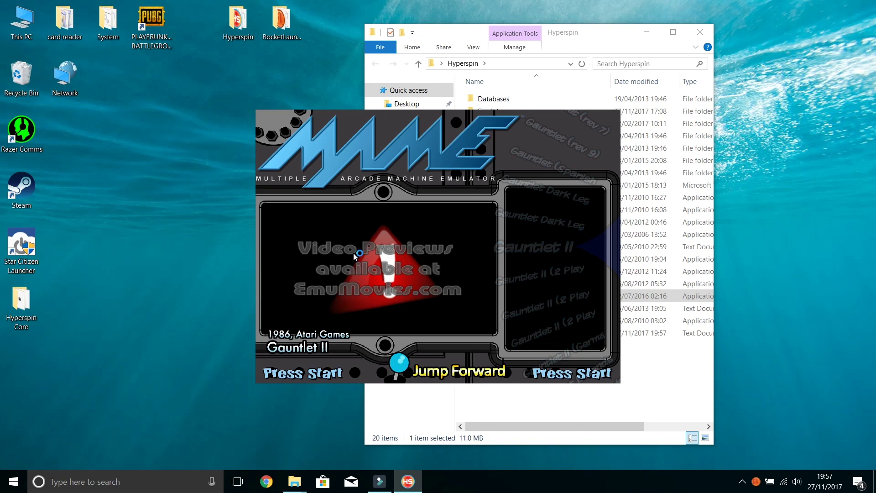
Launch Gauntlet II, insert two coins, and start playing as the Elf.
key(Return)
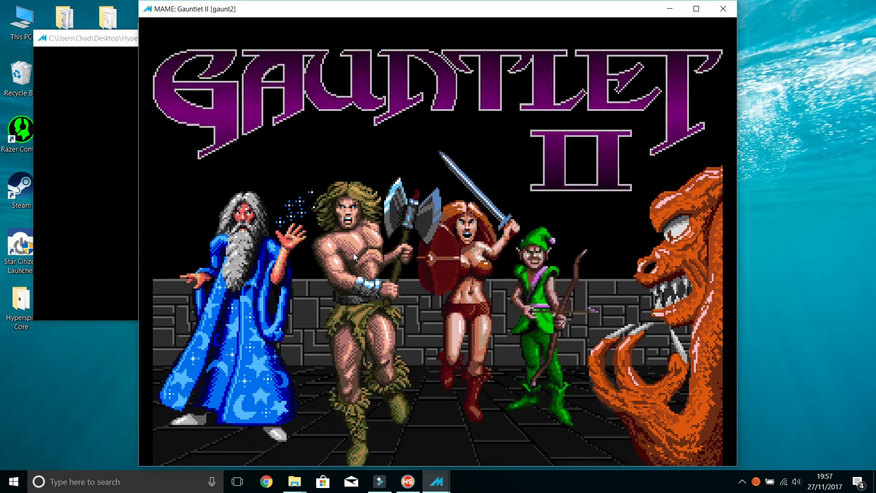
key(5)
key(5)
key(5)
key(5)
key(5)
key(5)
key(5)
key(5)
key(5)
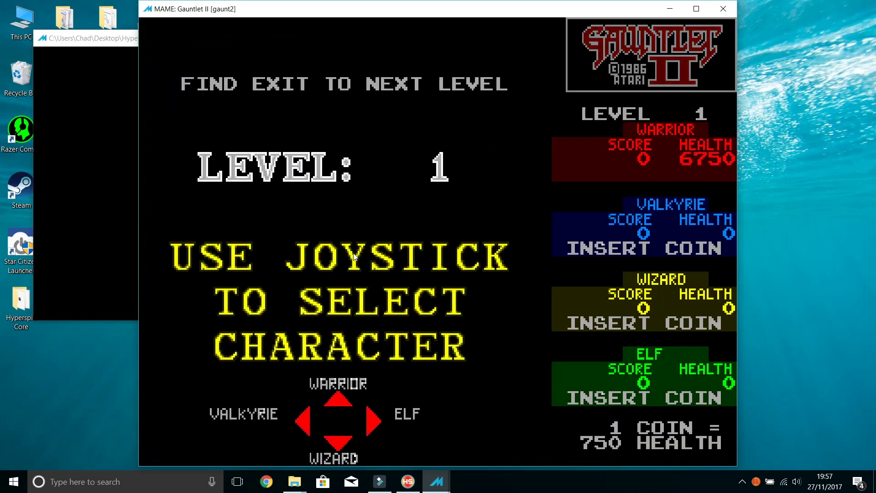
key(5)
key(5)
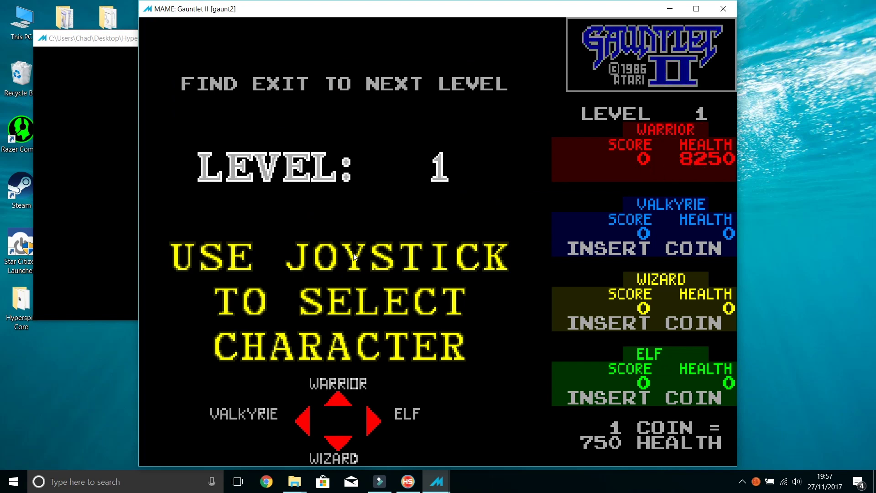
key(Right)
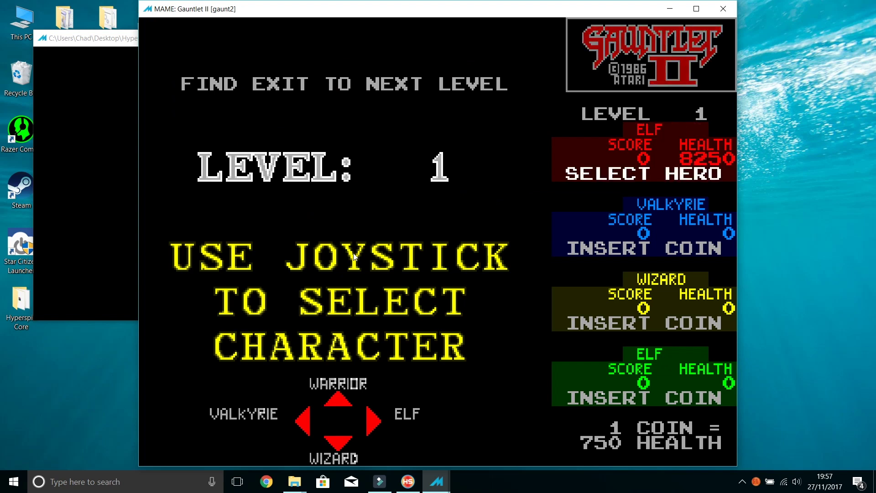
key(ctrl)
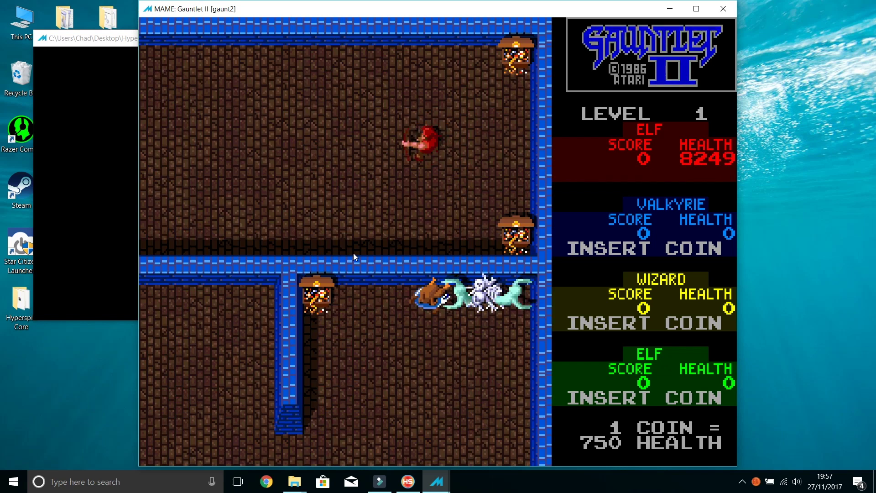
Play Level 1 as the Elf, collecting chests and shooting ghosts, then quit with Esc.
key(Down)
key(Right)
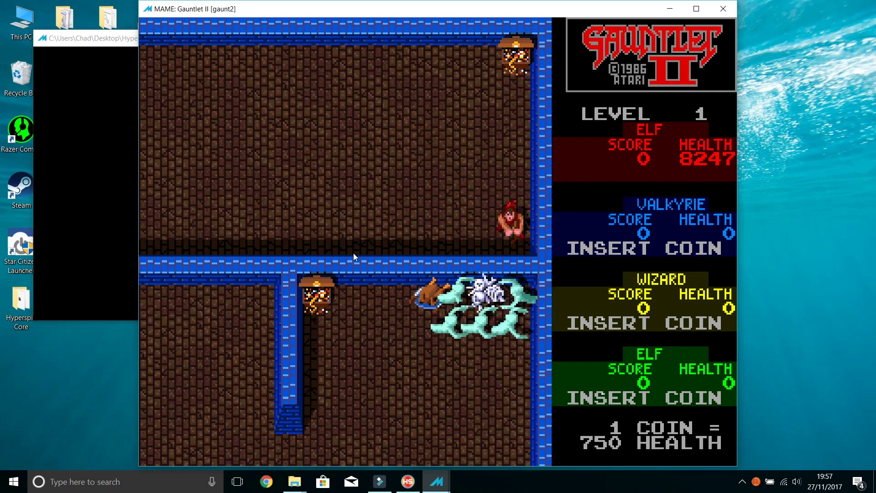
key(Left)
key(ctrl)
key(Up)
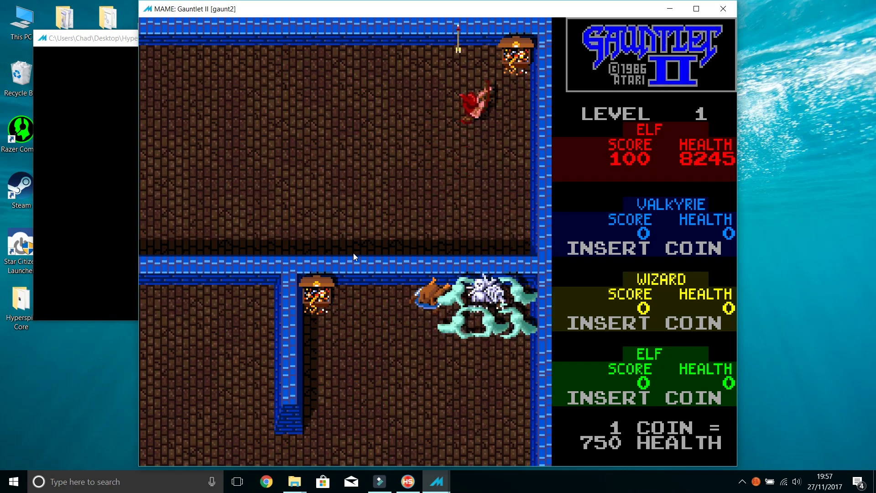
key(Right)
key(Left)
key(ctrl)
key(Left)
key(Down)
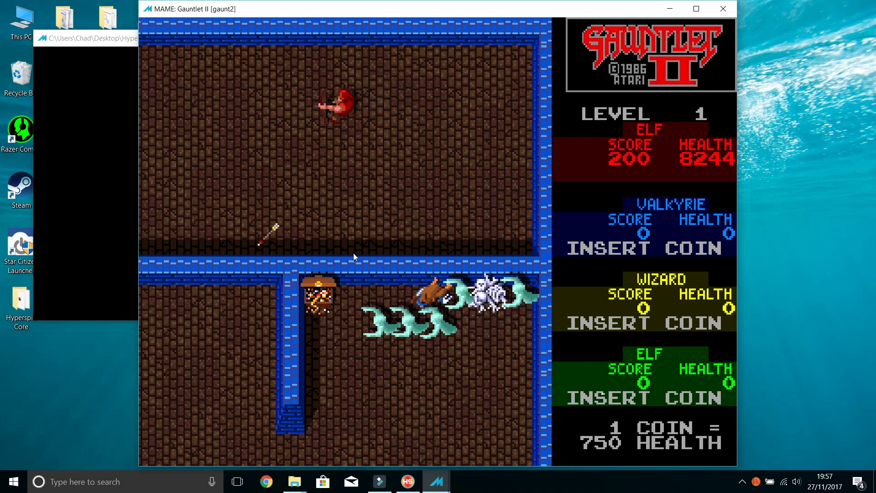
key(Right)
key(ctrl)
key(Right)
key(Left)
key(ctrl)
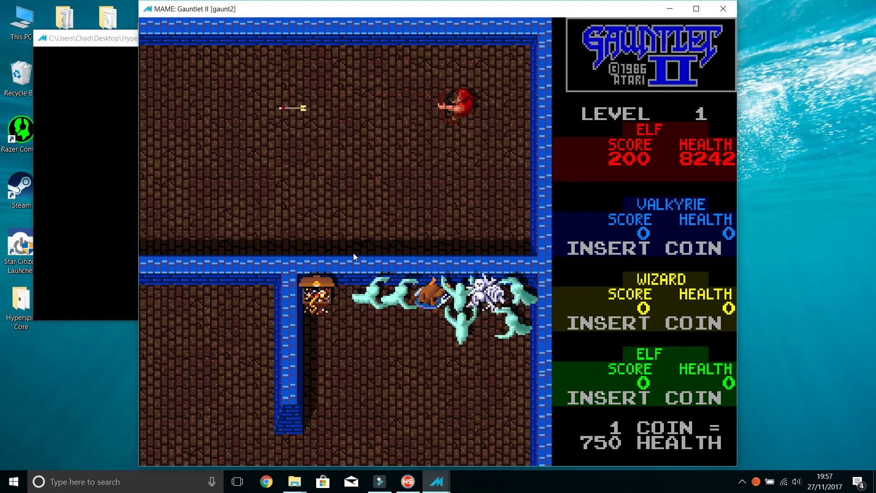
key(ctrl)
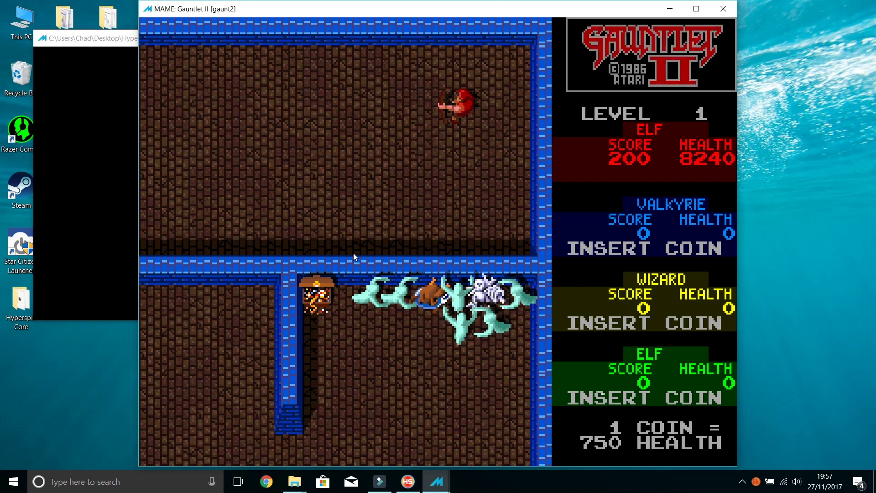
key(ctrl)
key(Down)
key(ctrl)
key(Left)
key(ctrl)
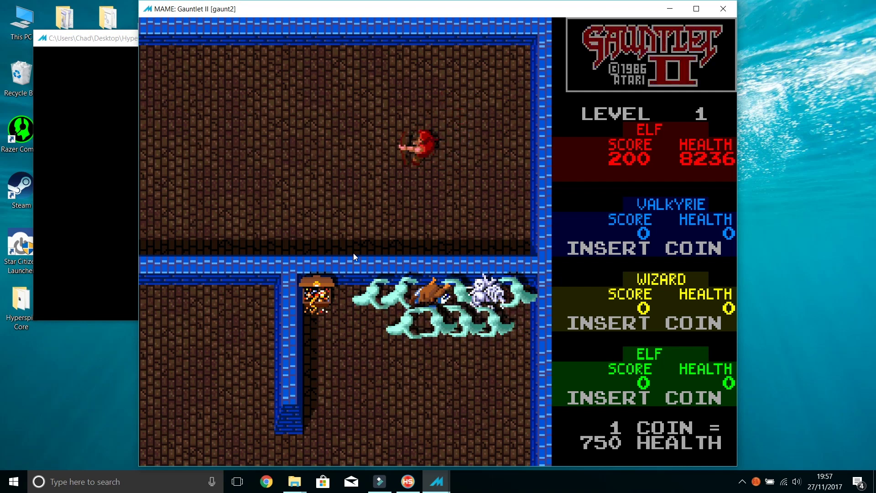
key(Escape)
key(Escape)
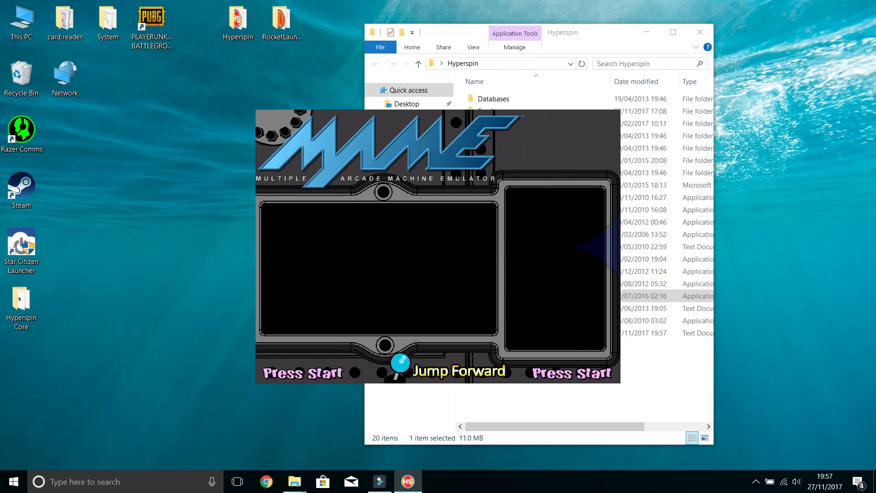